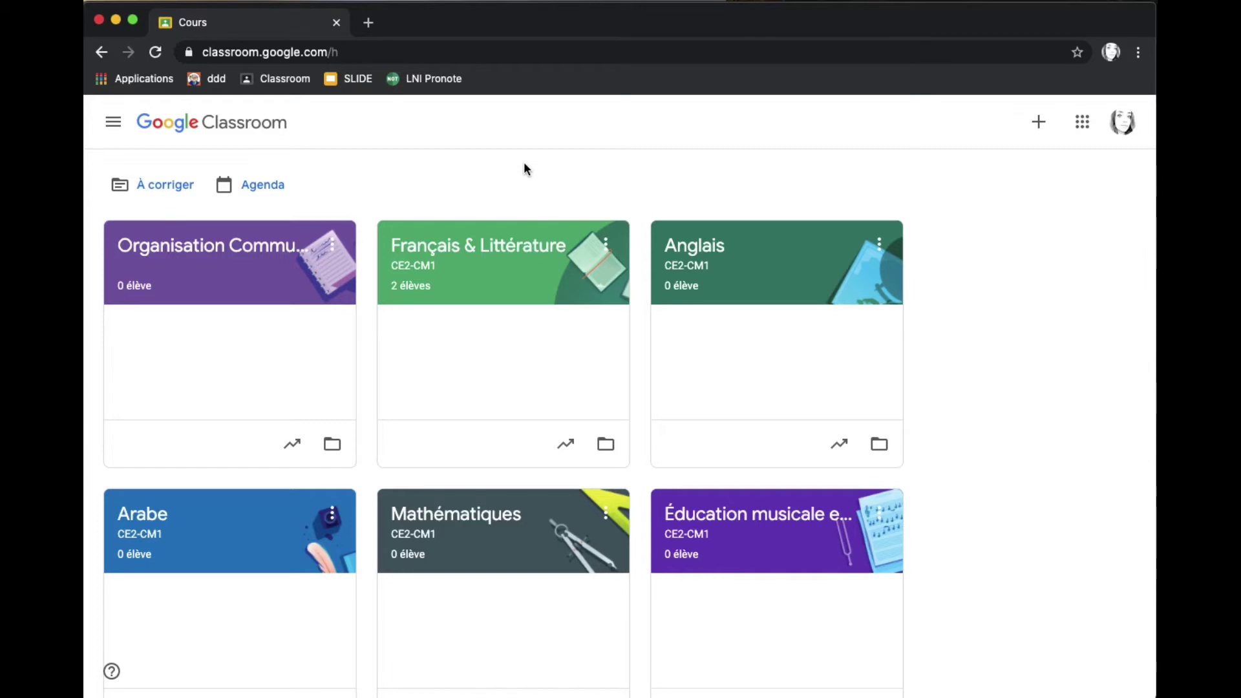
Open the Français & Littérature class card and show its Participants list of teachers and students.
scroll(525, 167, down, 5)
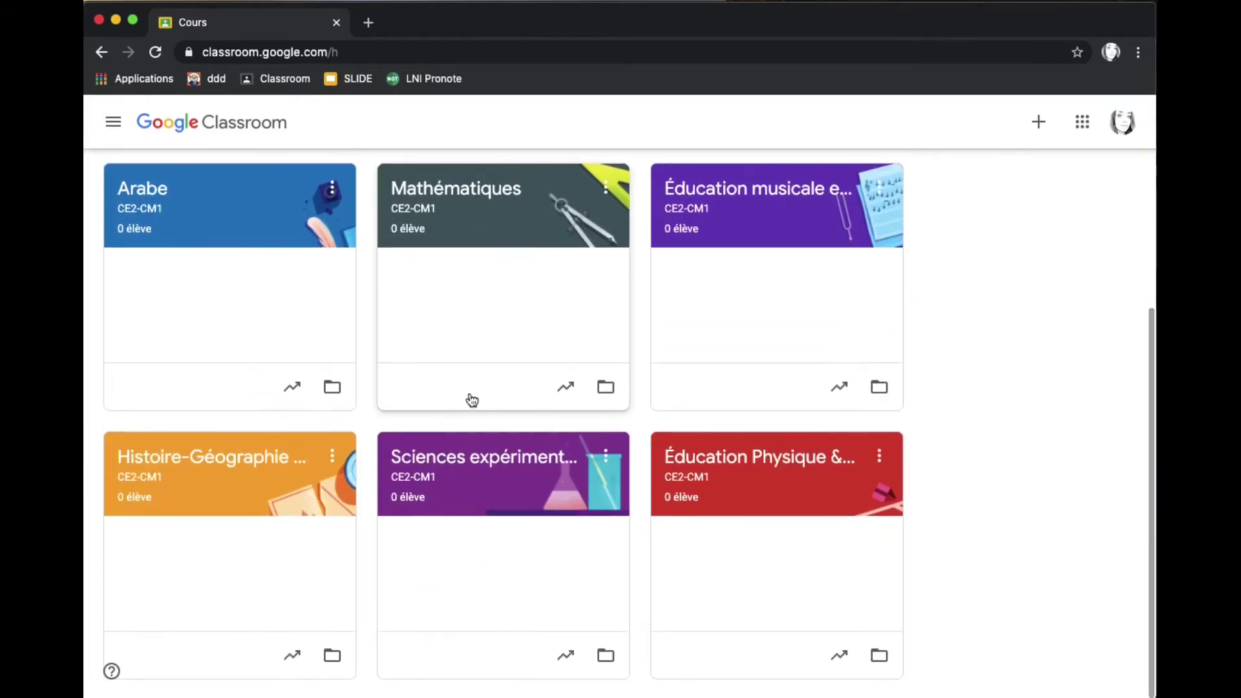
scroll(468, 399, up, 5)
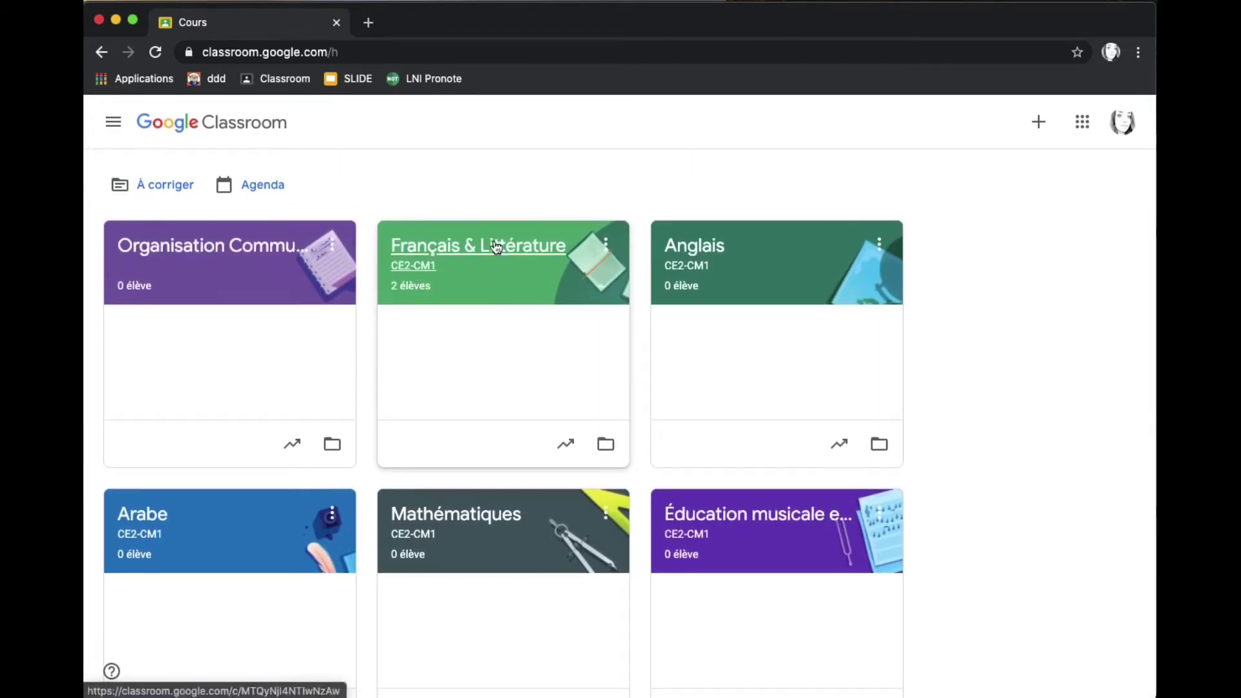
click(494, 244)
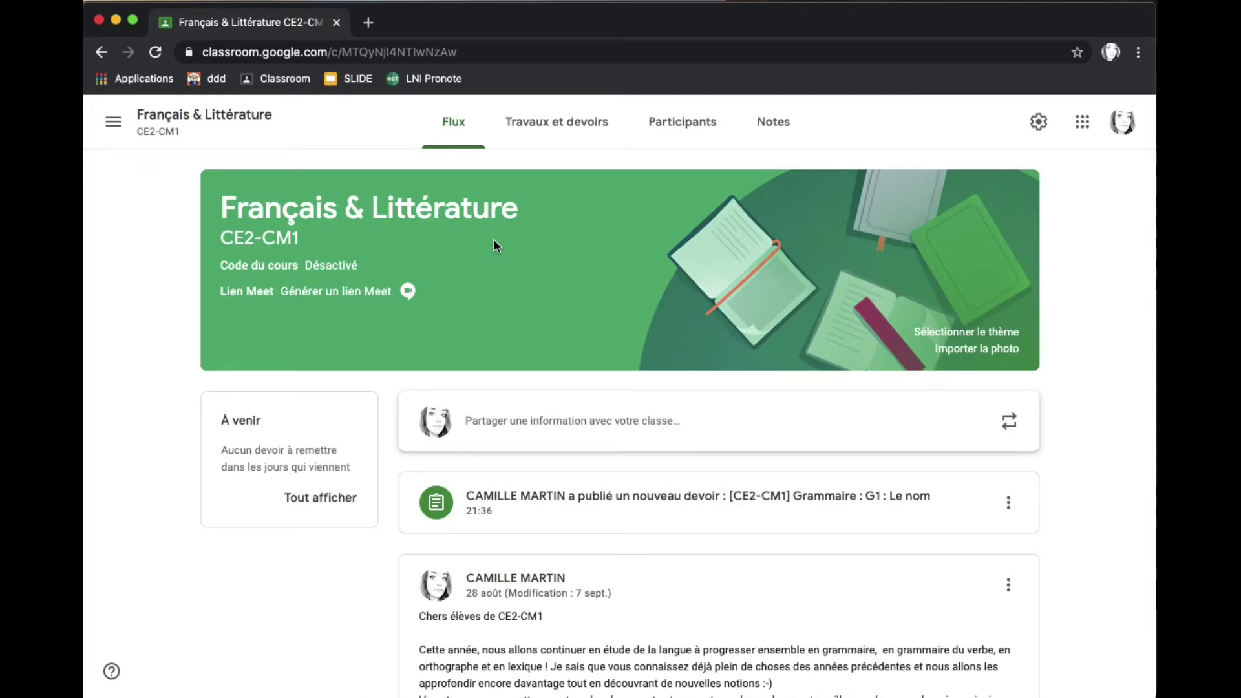
click(689, 131)
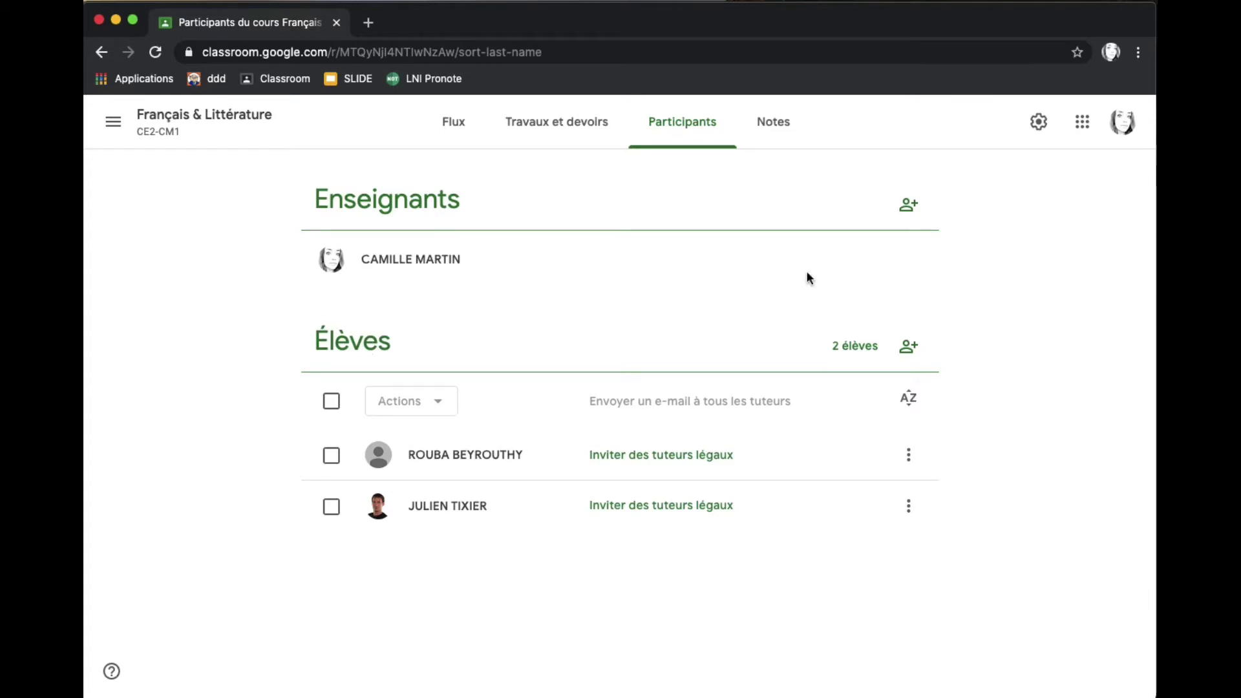
Invite a co-teacher found by searching their school e-mail, and send the teacher invitation.
click(914, 207)
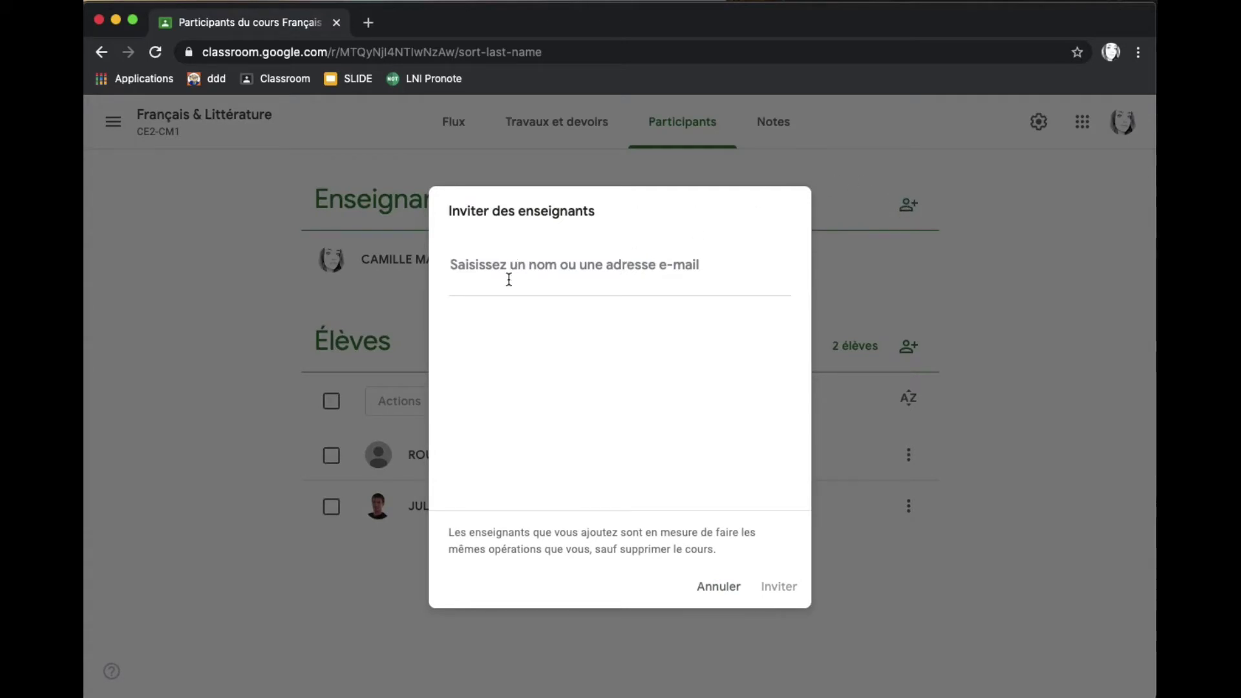
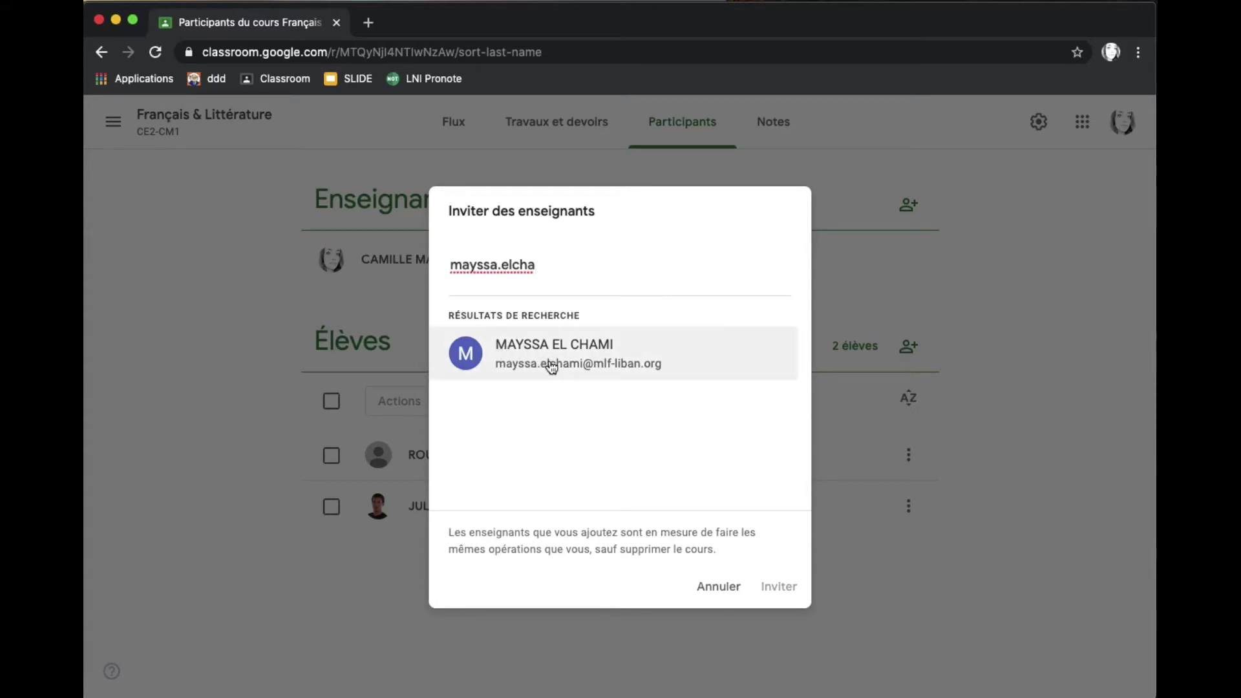
click(551, 367)
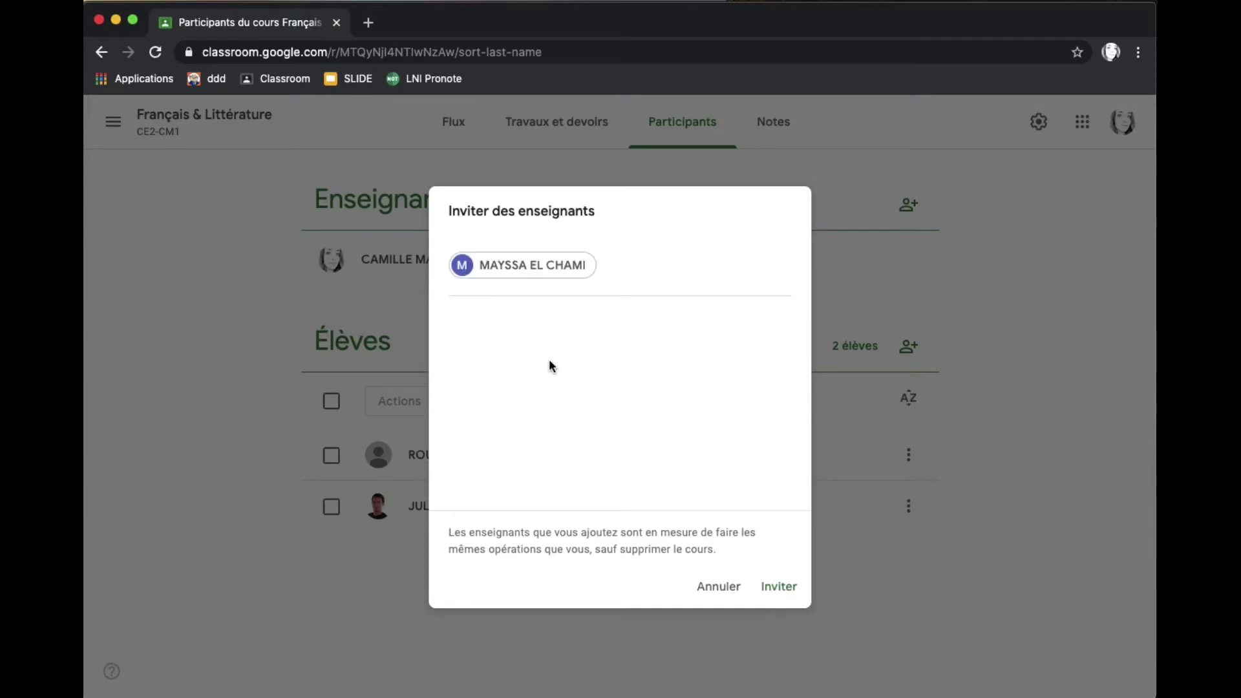
click(784, 588)
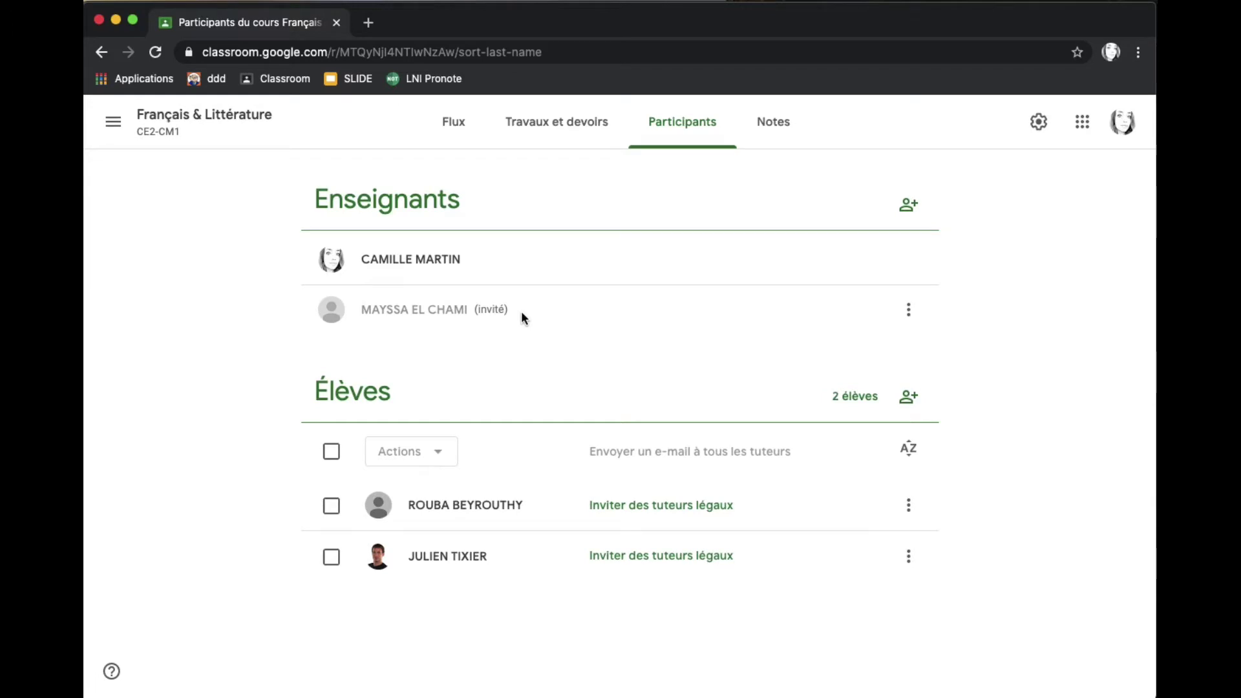
Start a student invitation and search the directory for class NI CM2-2 after trying other prefixes.
click(909, 399)
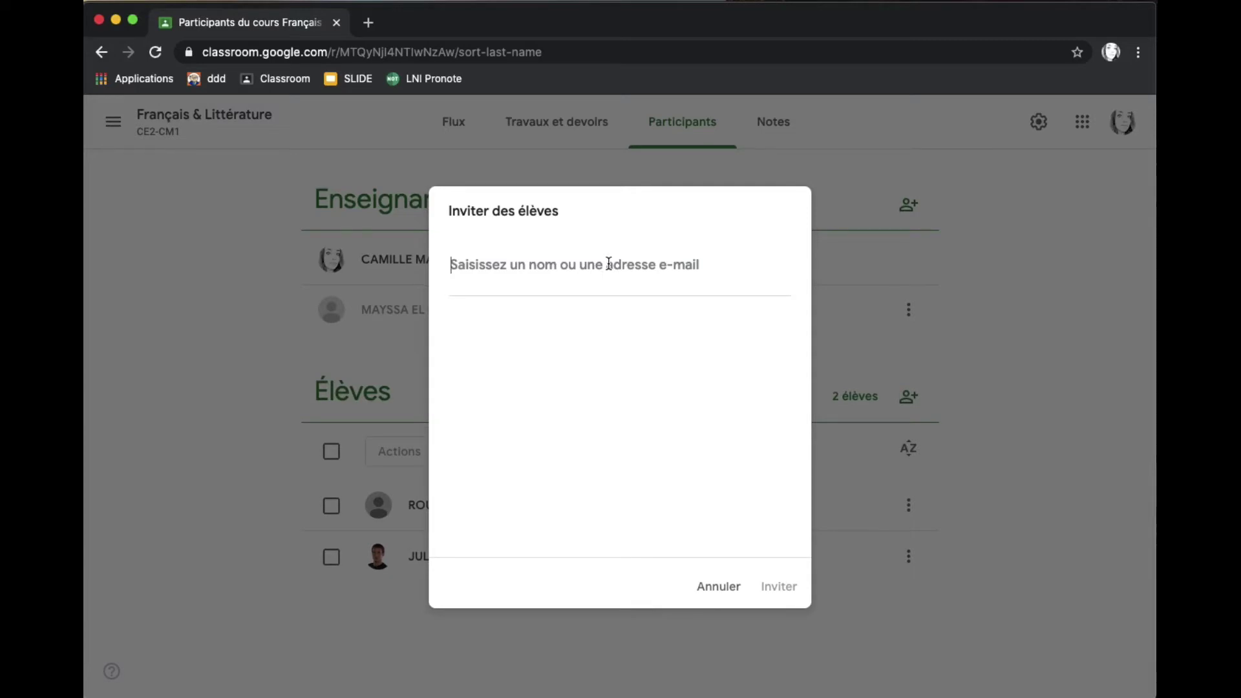
text(NI)
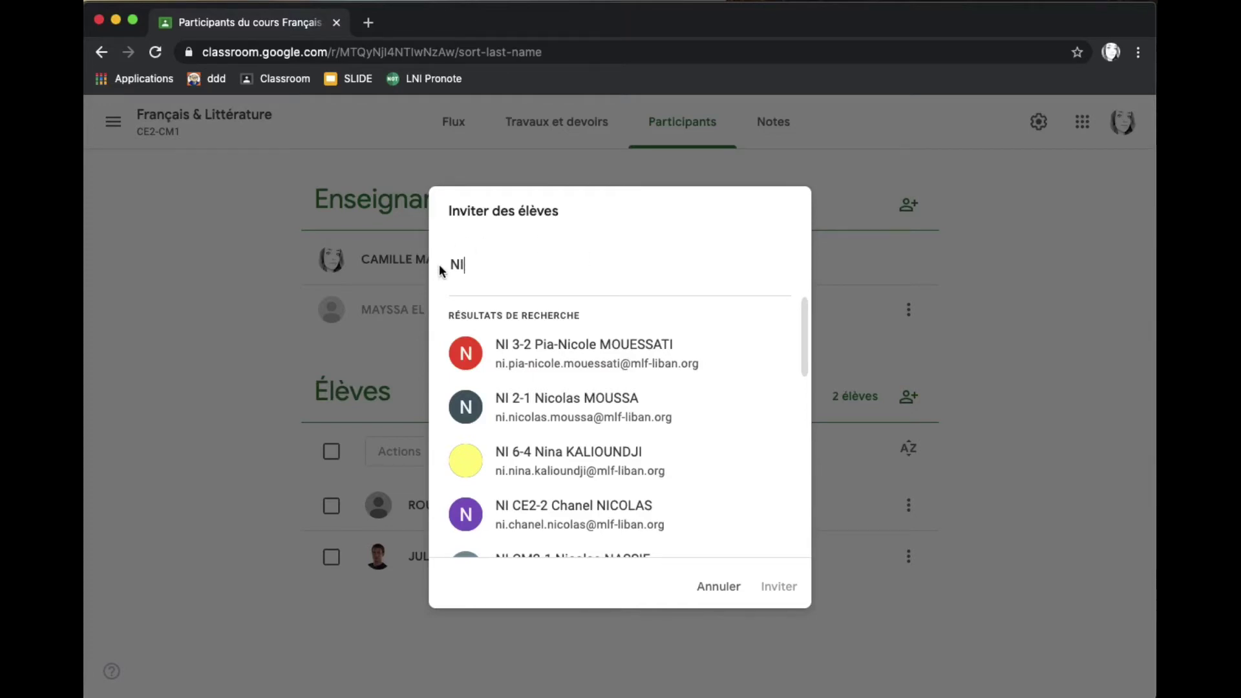
key(BackSpace)
key(BackSpace)
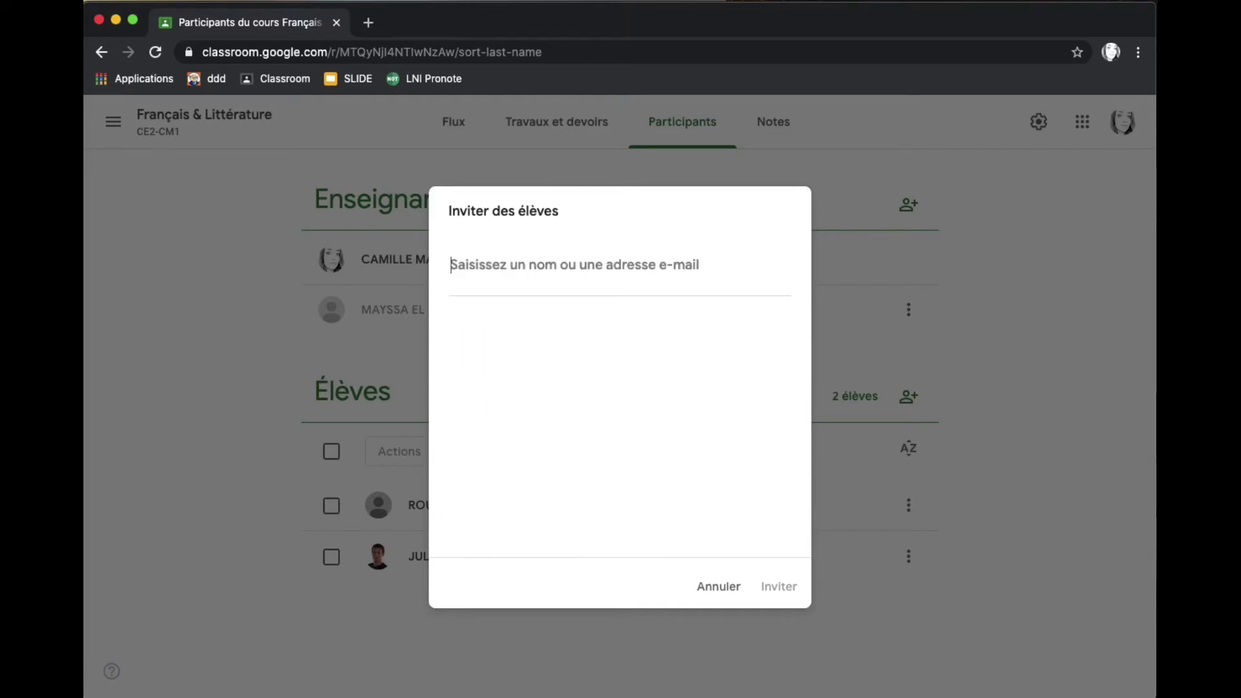
text(GL)
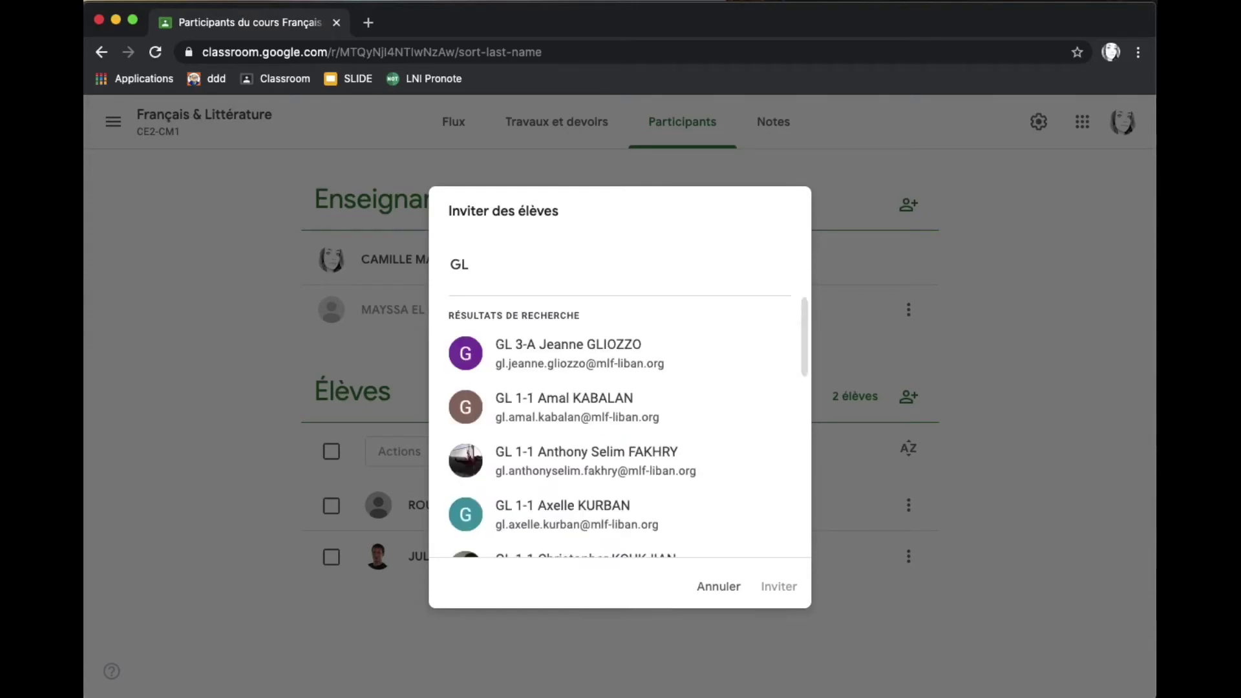
key(BackSpace)
key(BackSpace)
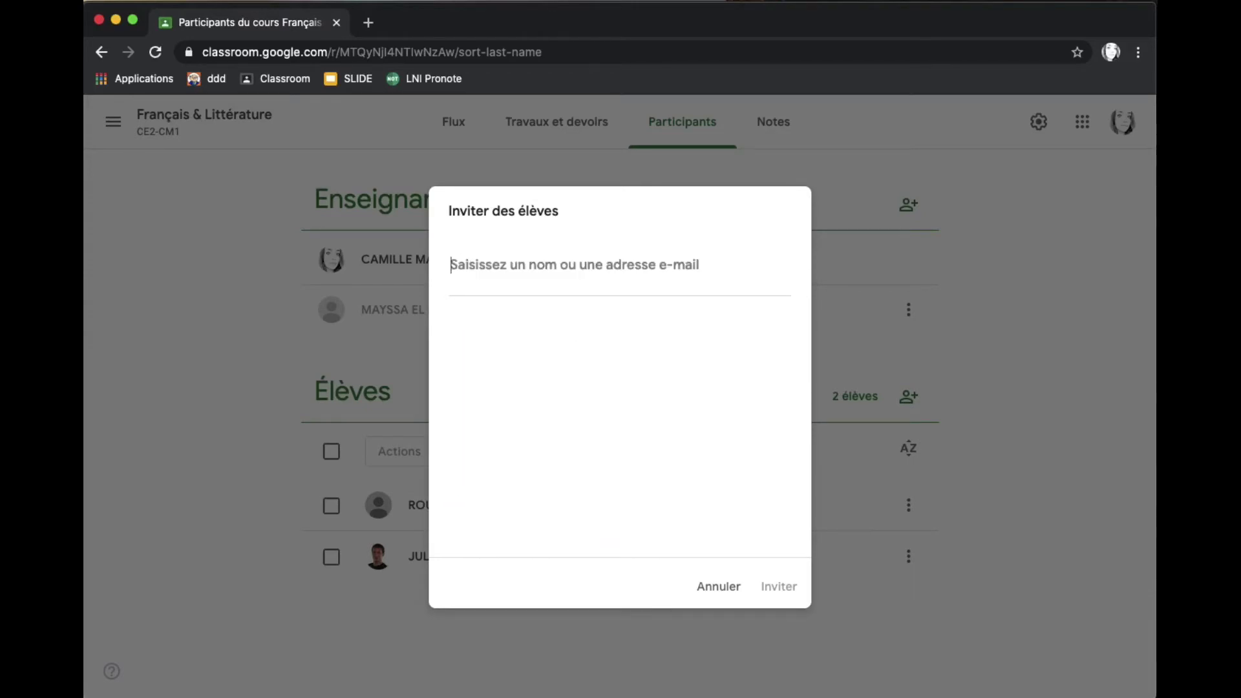
text(NI)
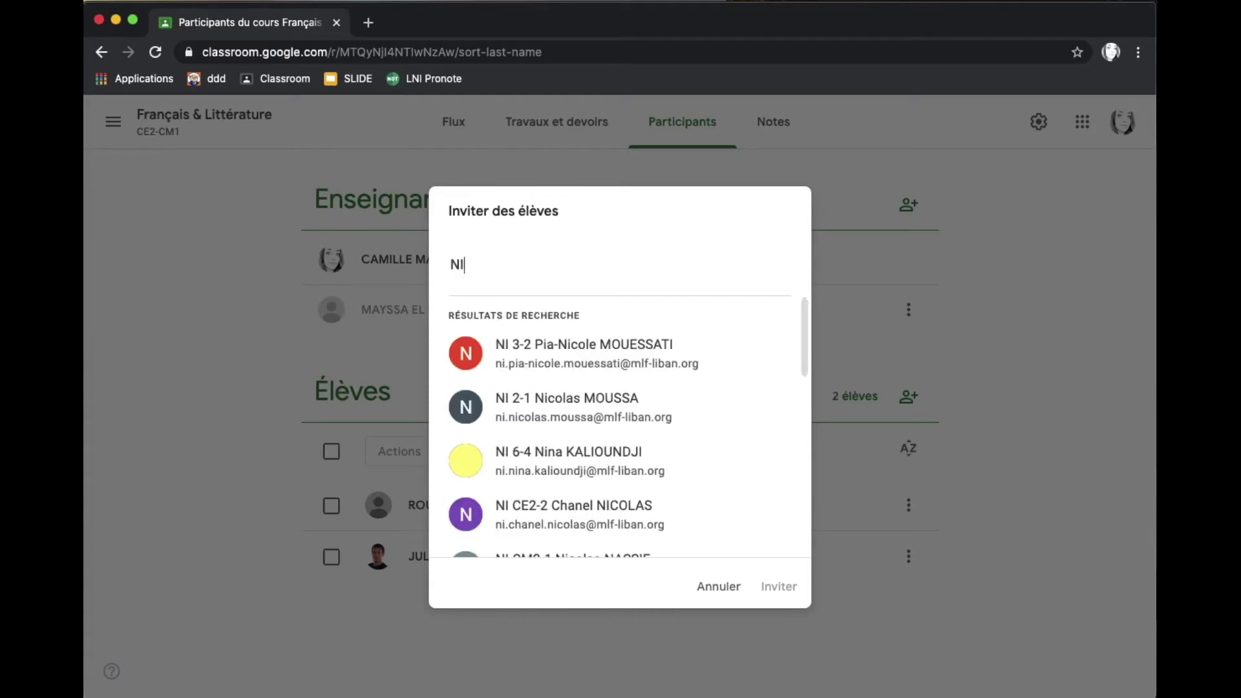
text( Cm)
key(BackSpace)
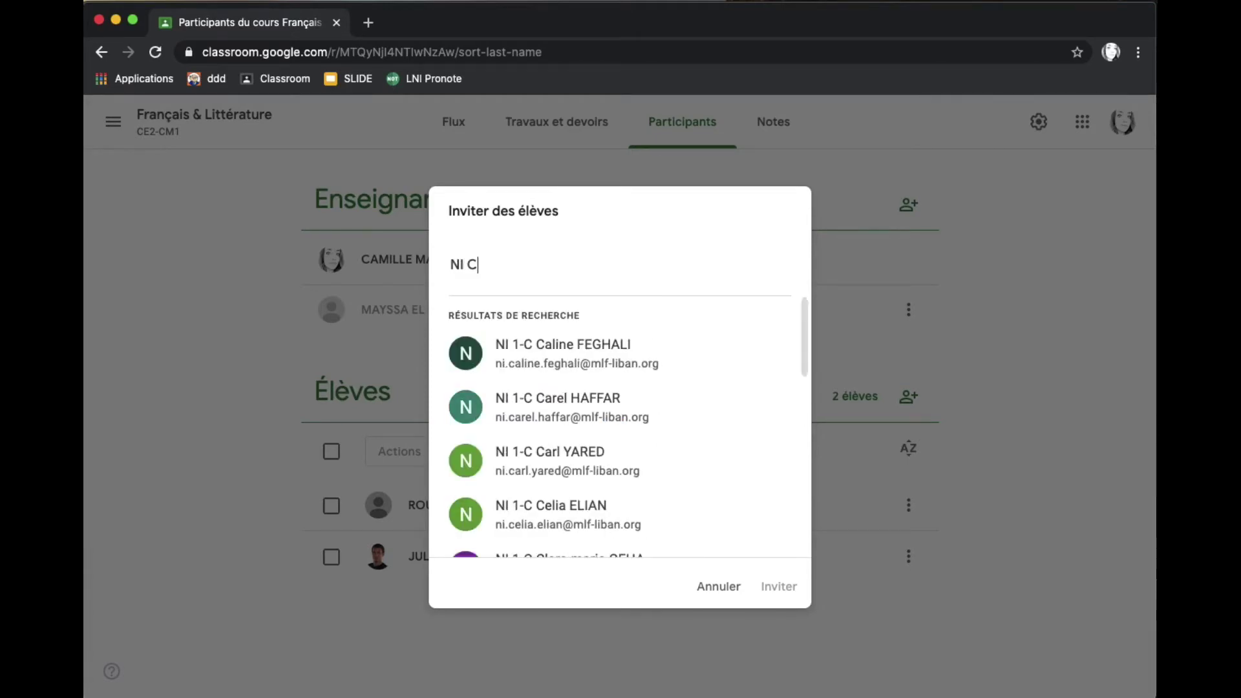
text(M2-2)
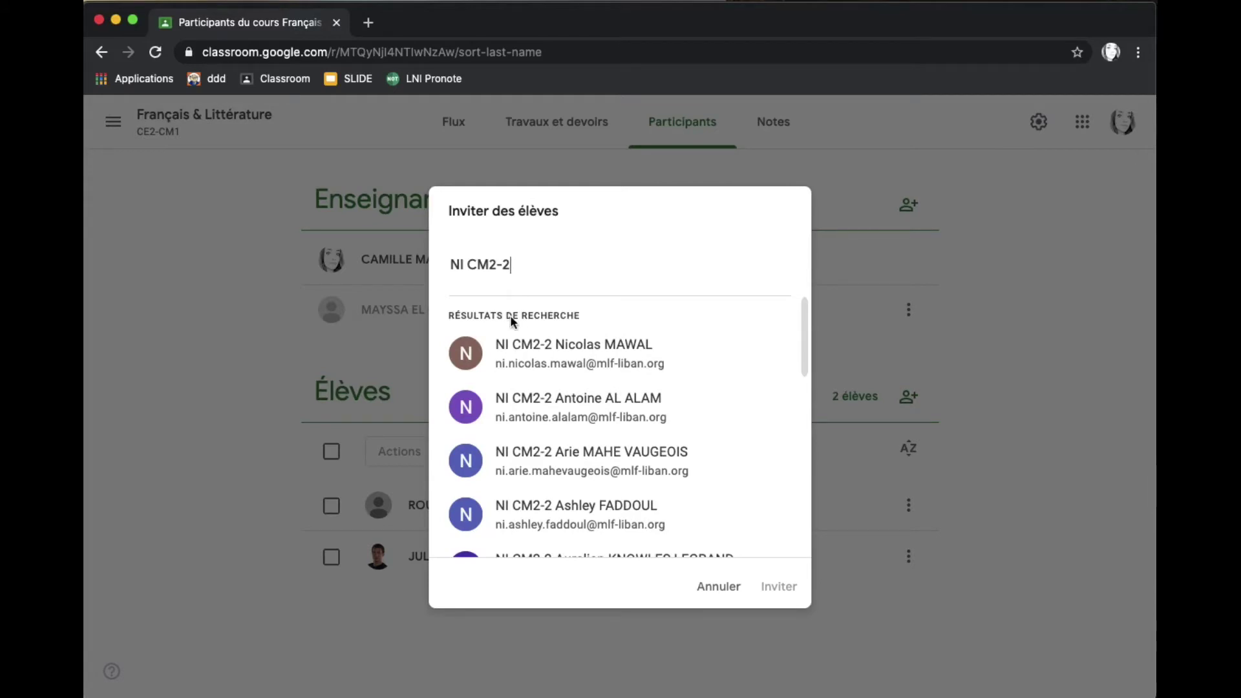
Add the first NI CM2-2 student as a chip, then browse the ni-cm2-2 search results.
click(618, 359)
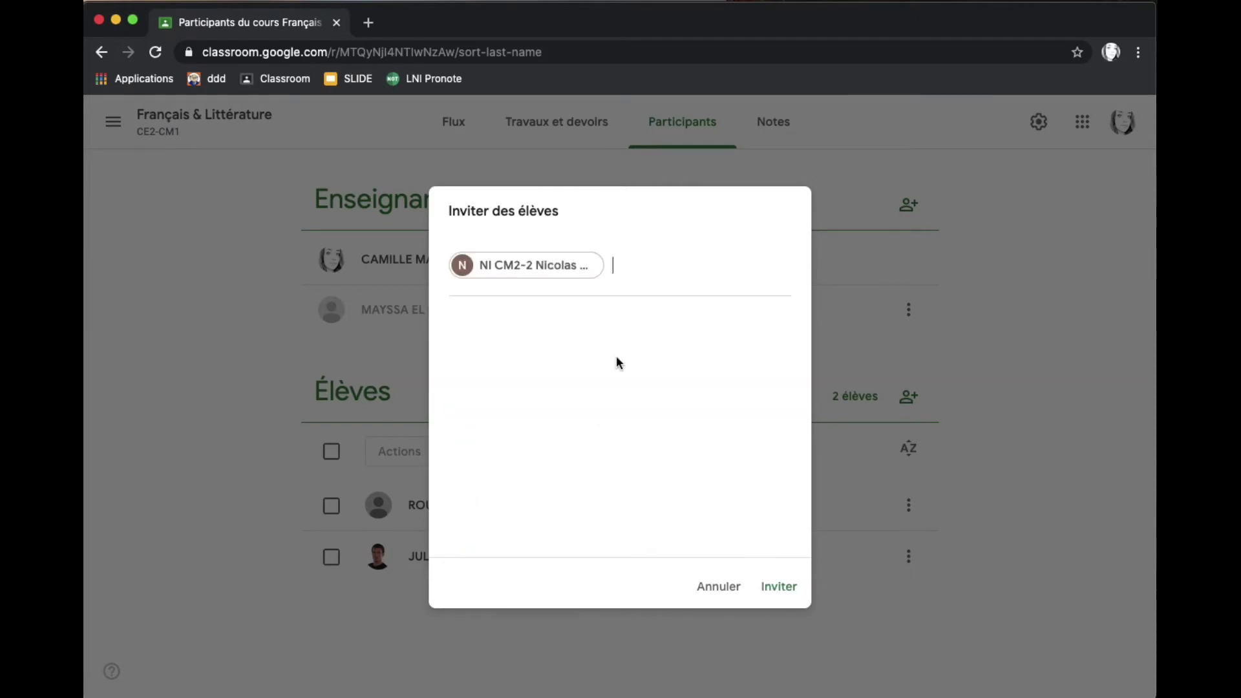
text(ni)
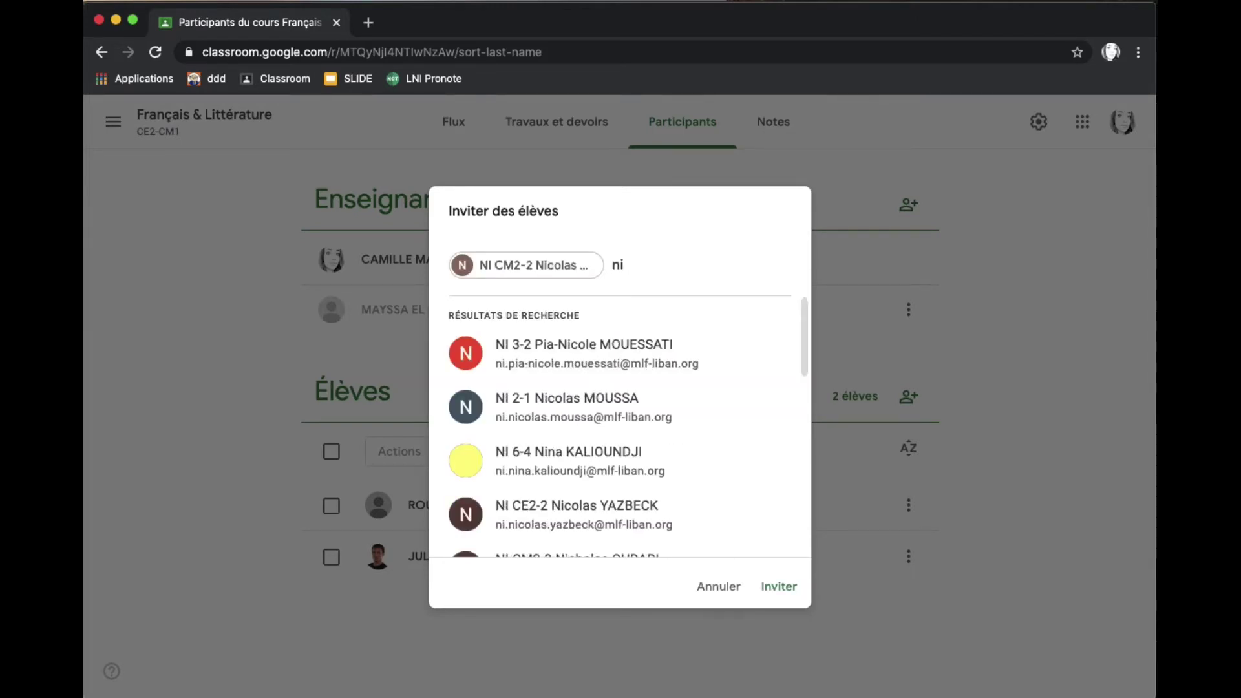
text(-cm)
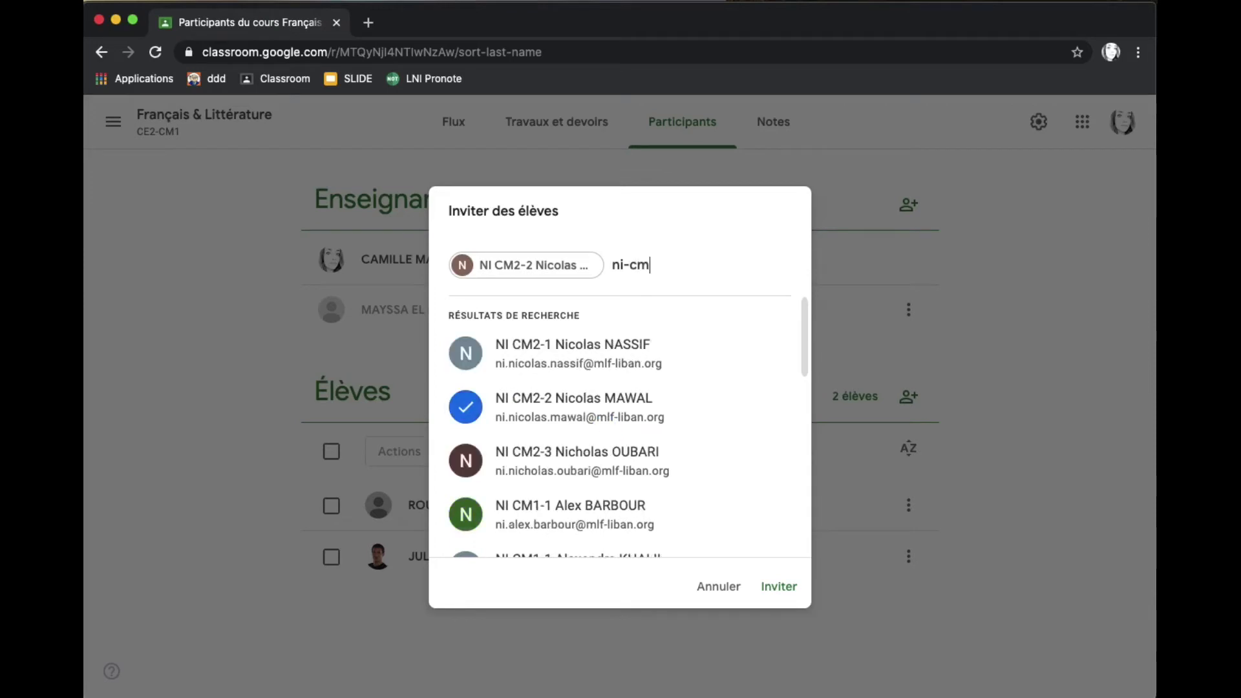
text(2-2)
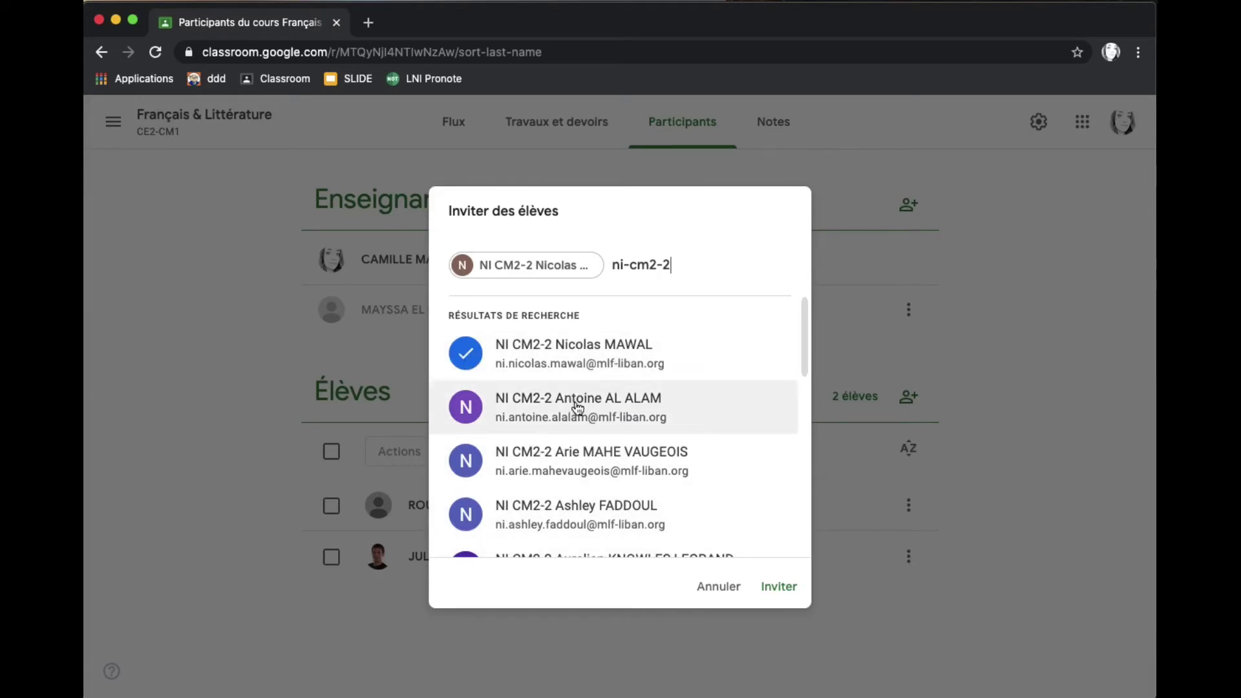
scroll(577, 408, down, 2)
scroll(577, 408, down, 8)
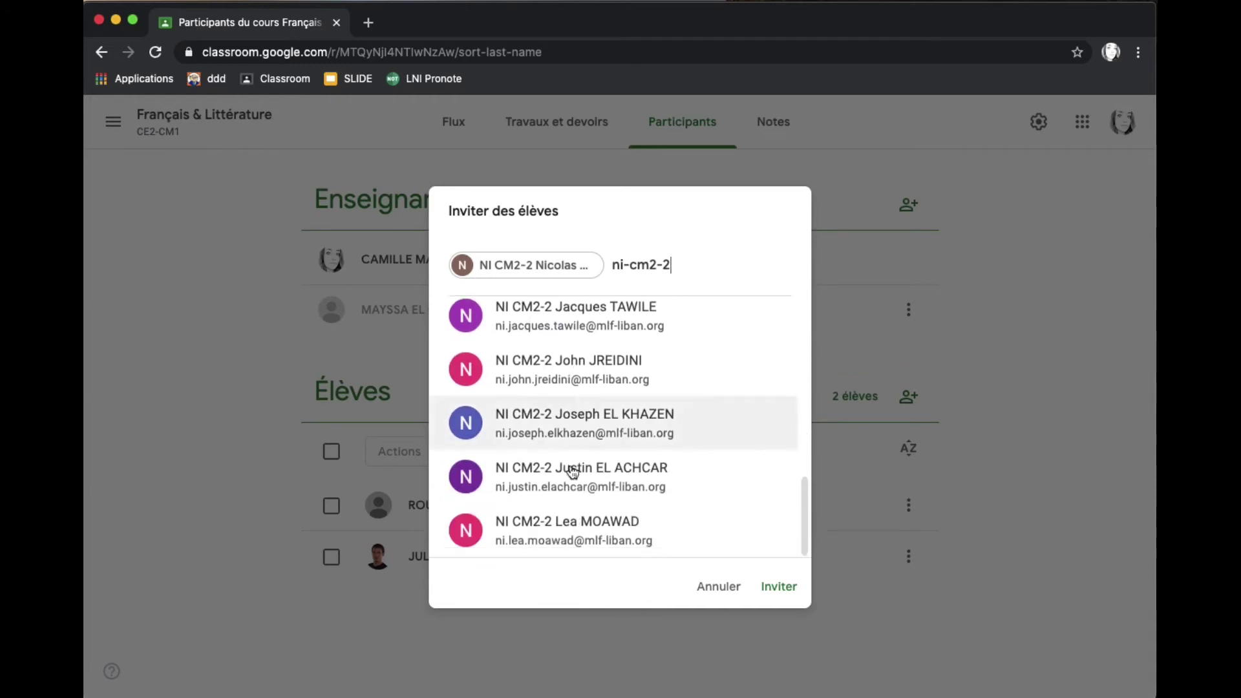
scroll(568, 517, up, 10)
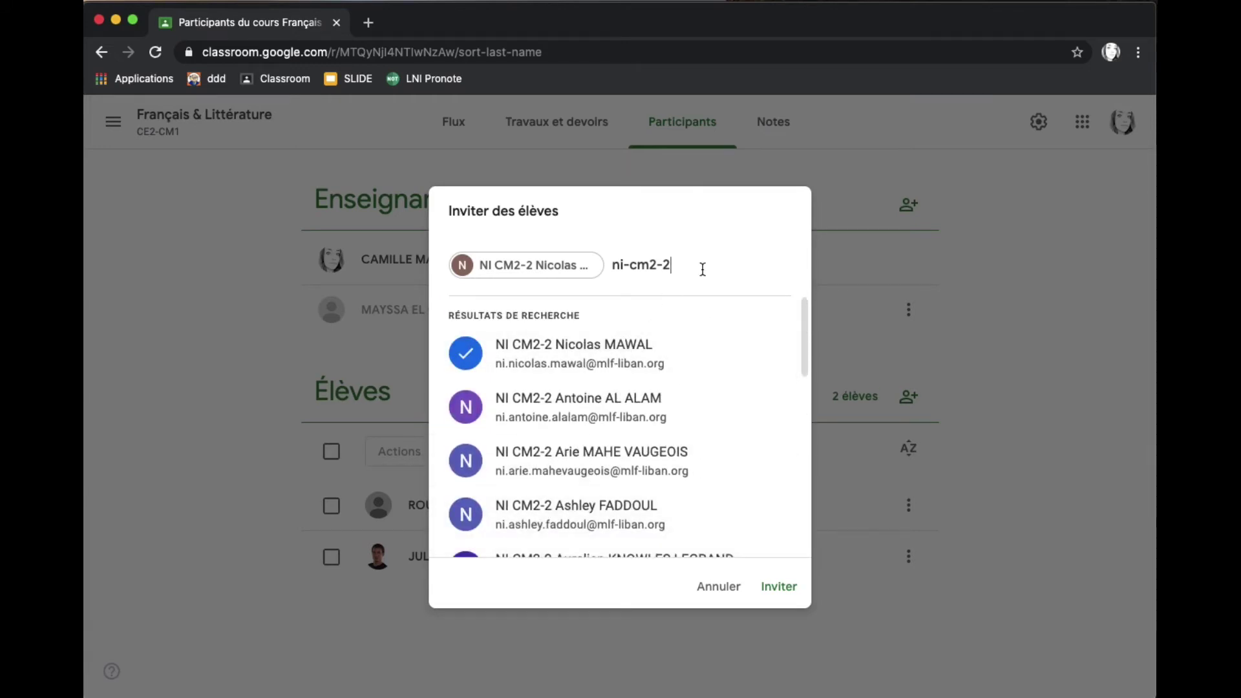
key(BackSpace)
key(BackSpace)
key(BackSpace)
key(BackSpace)
key(BackSpace)
key(BackSpace)
key(BackSpace)
key(BackSpace)
key(BackSpace)
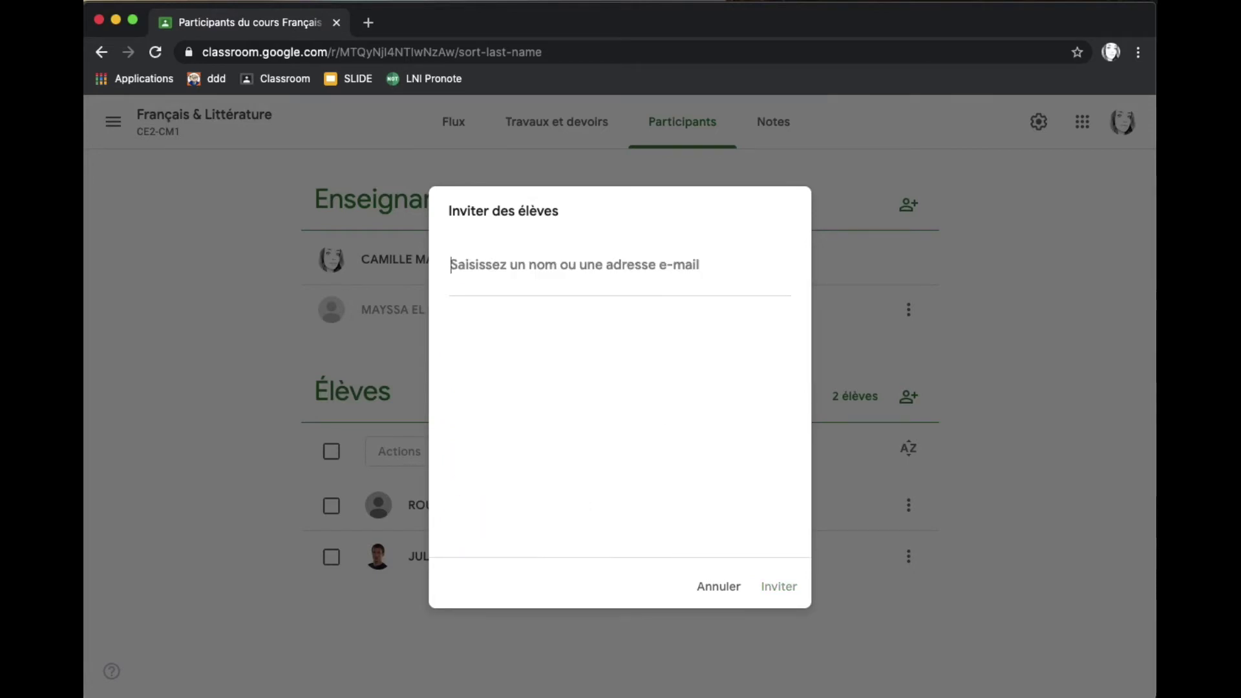
Search the directory with a student e-mail pattern ending in .cm2-2 and browse the matches.
text(NI)
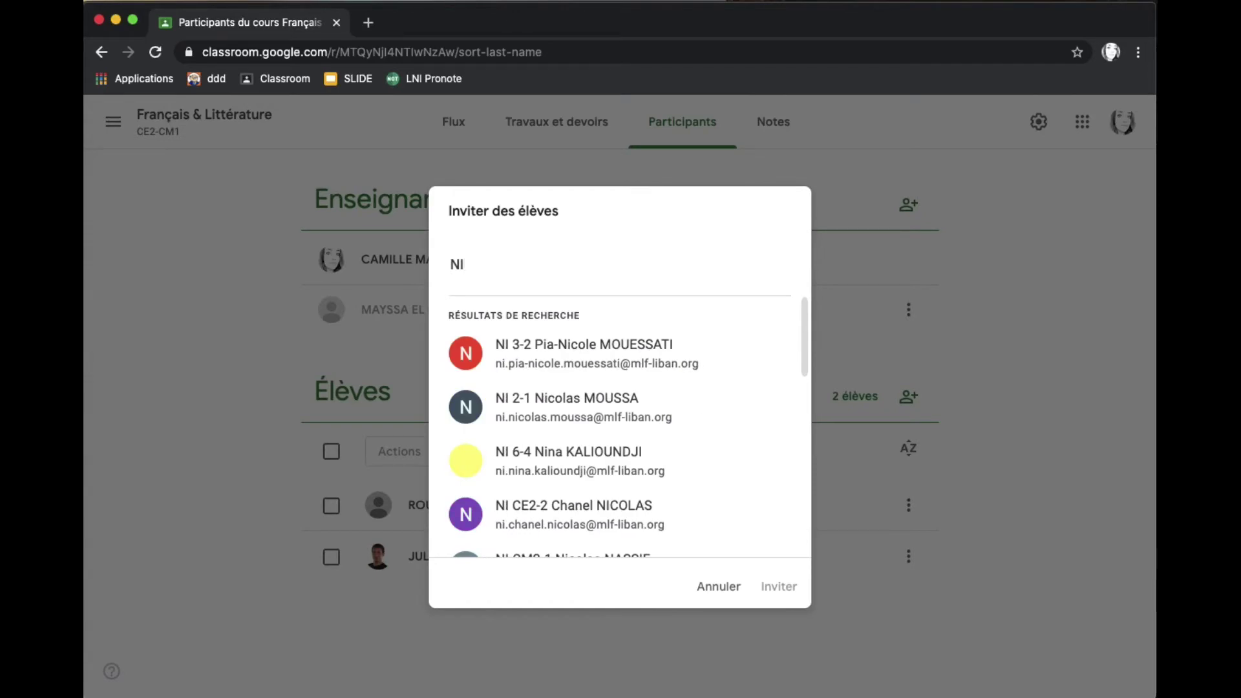
text(.6)
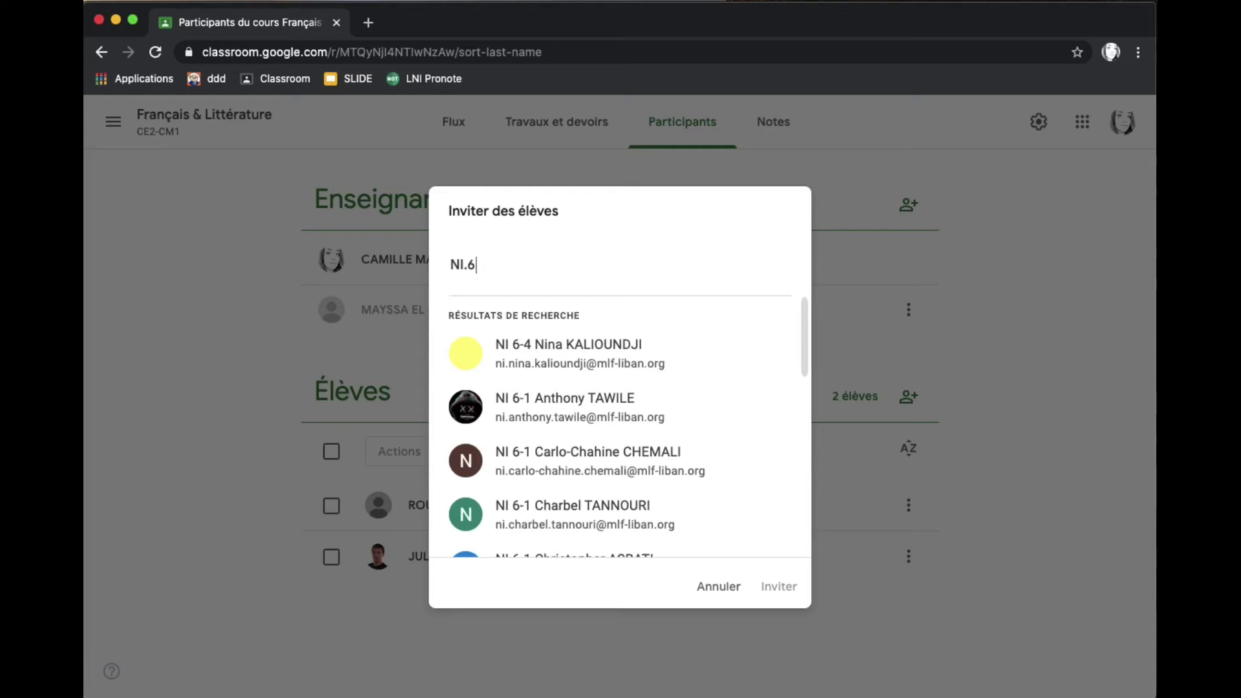
text(-1)
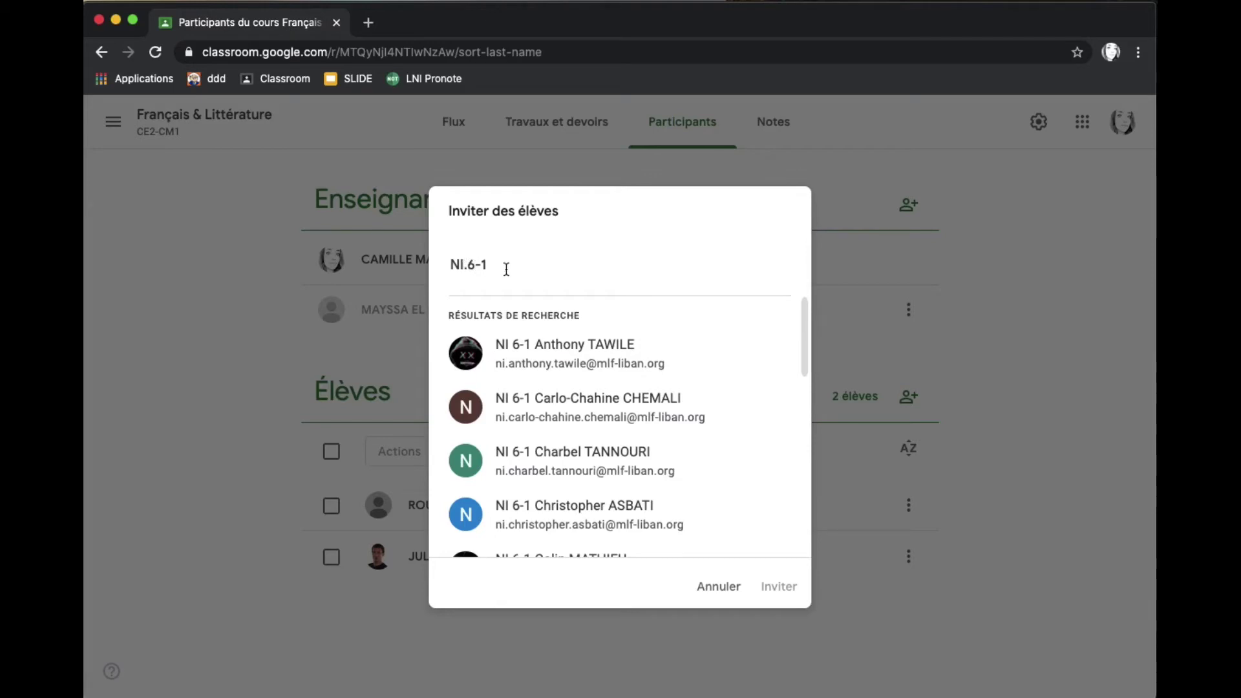
text(.elev)
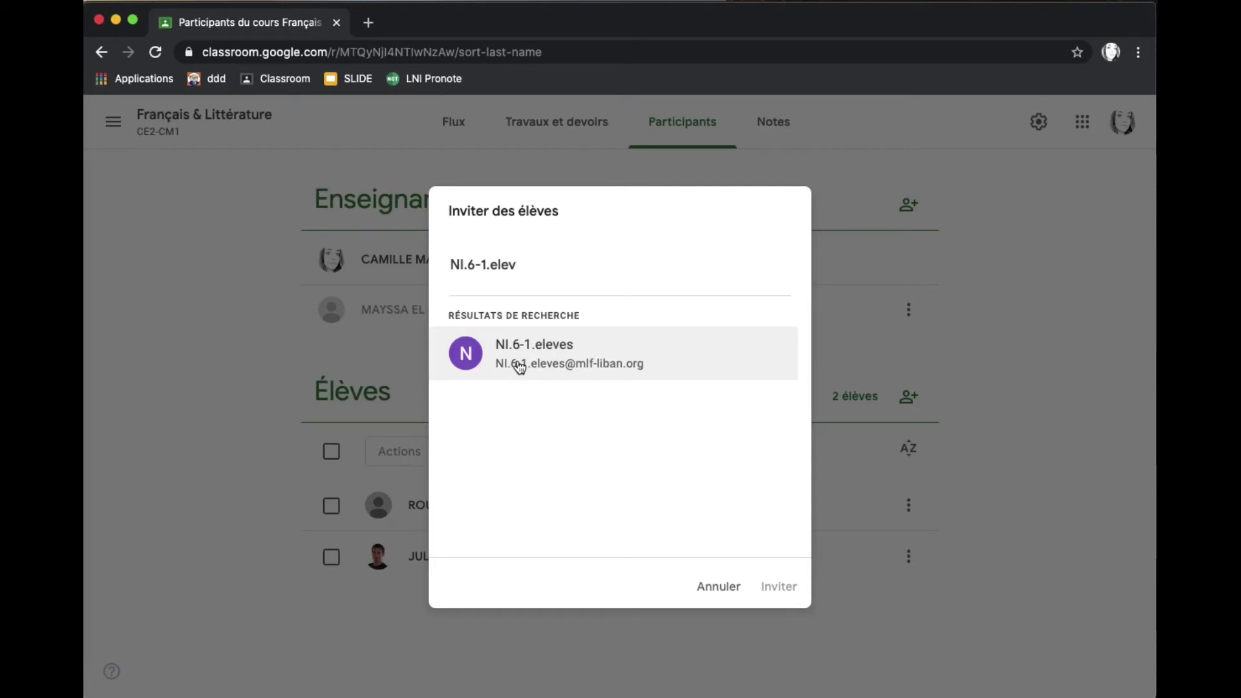
key(BackSpace)
key(BackSpace)
key(BackSpace)
key(BackSpace)
key(BackSpace)
key(BackSpace)
key(BackSpace)
key(BackSpace)
key(BackSpace)
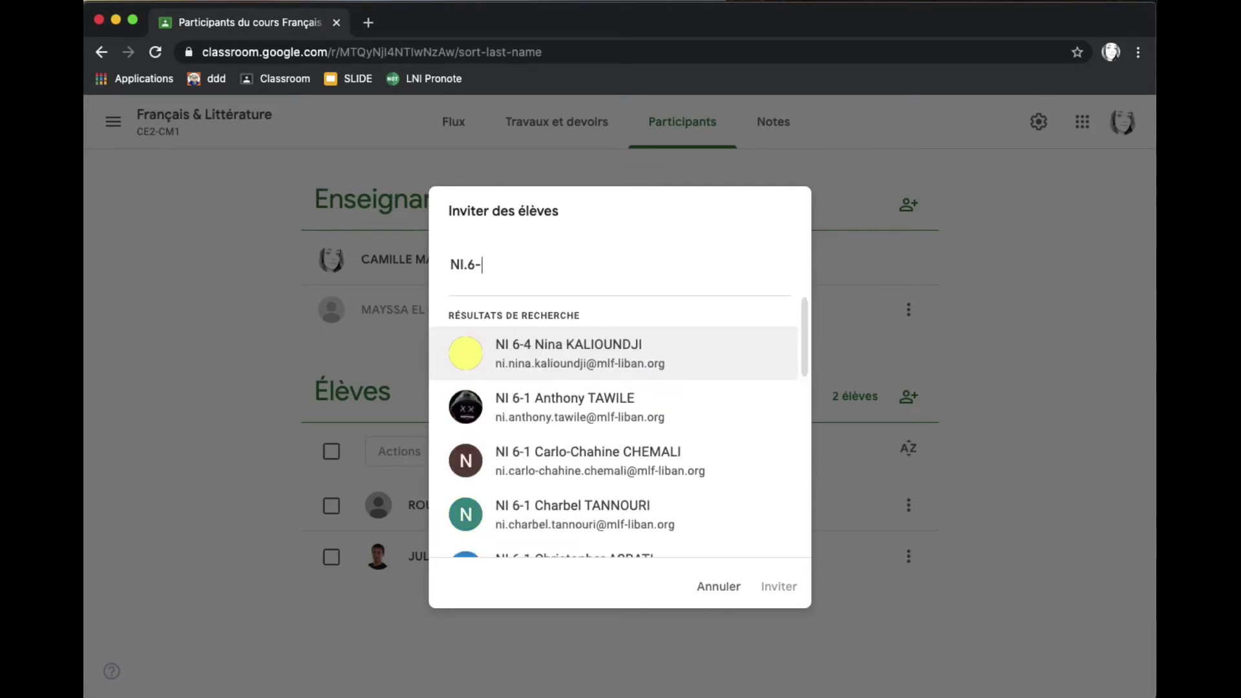
text(.cm2-2)
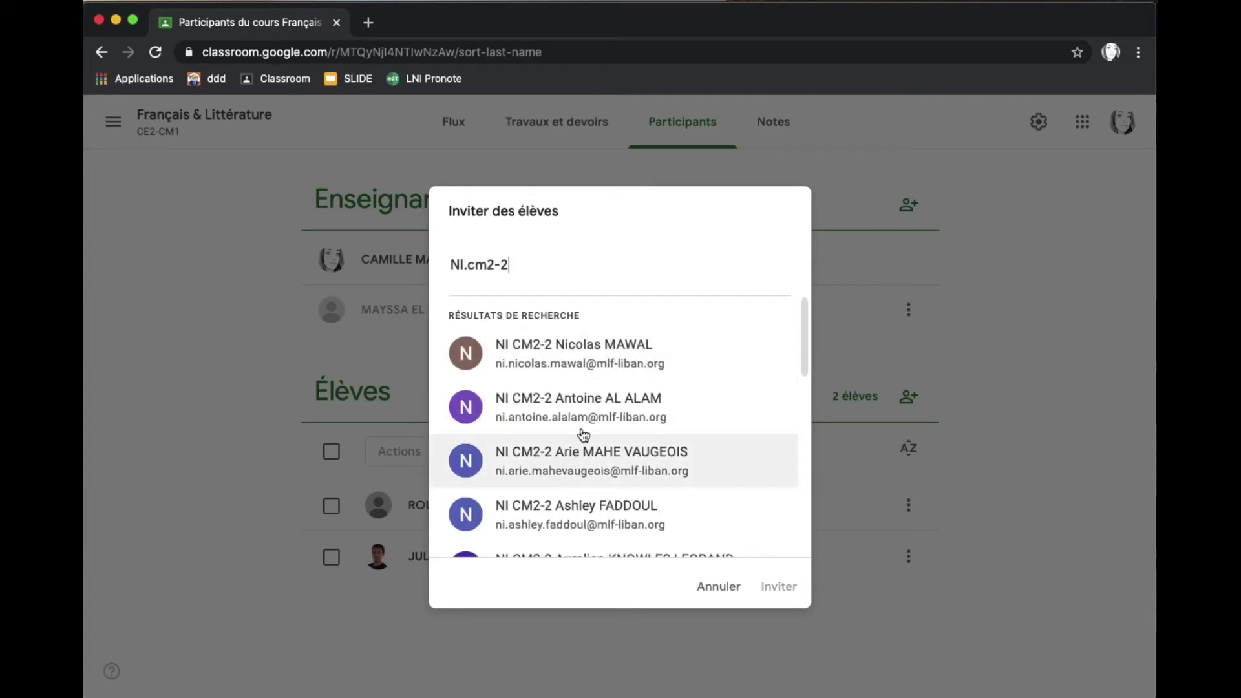
scroll(595, 388, down, 5)
scroll(597, 349, down, 3)
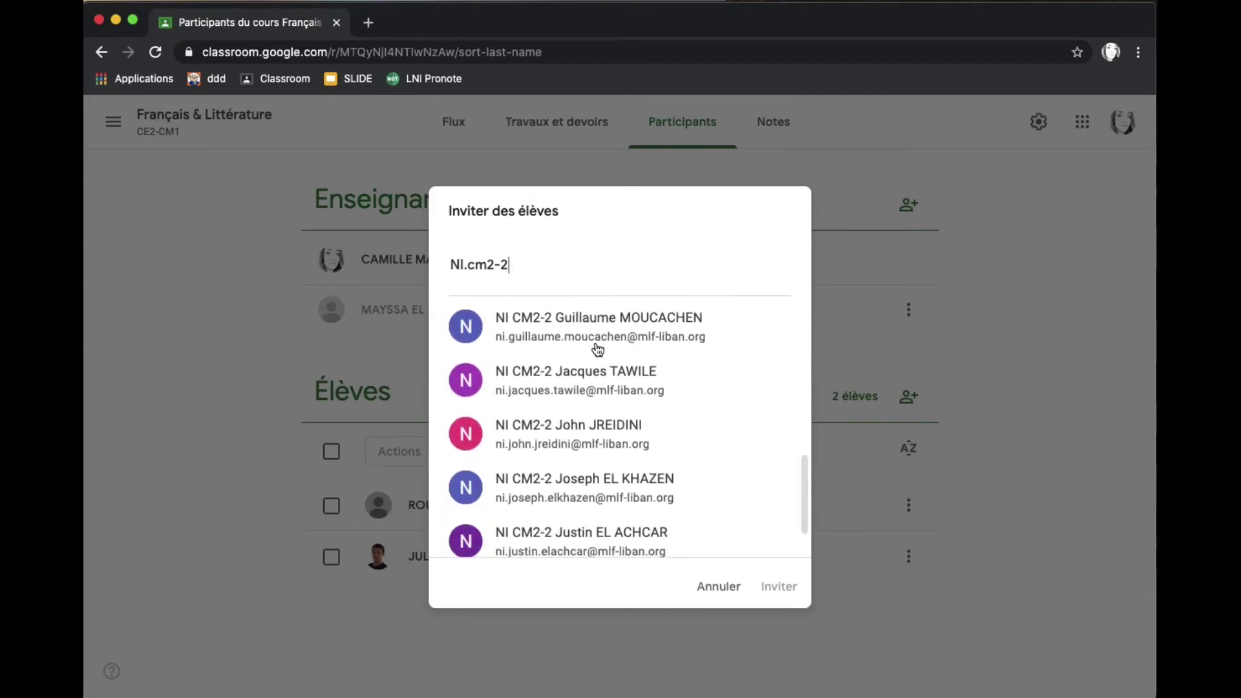
scroll(595, 349, up, 8)
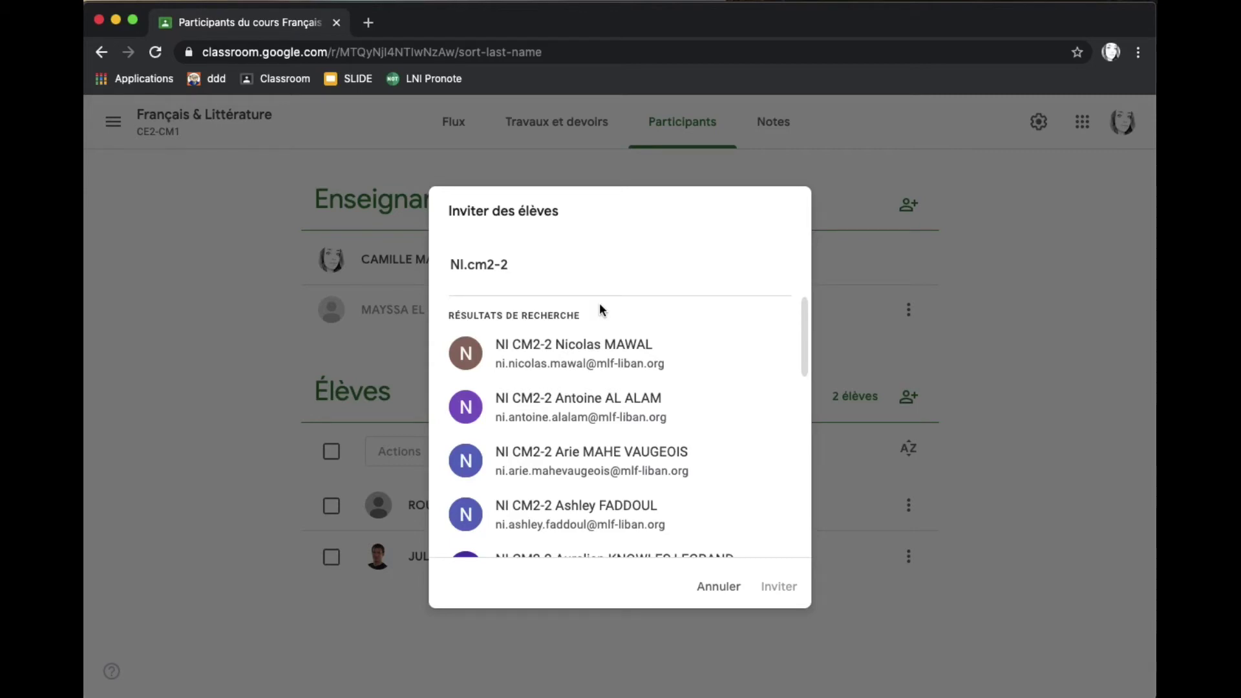
Refine the search, ending with the student's first name, which returns two matching students.
text(.elev)
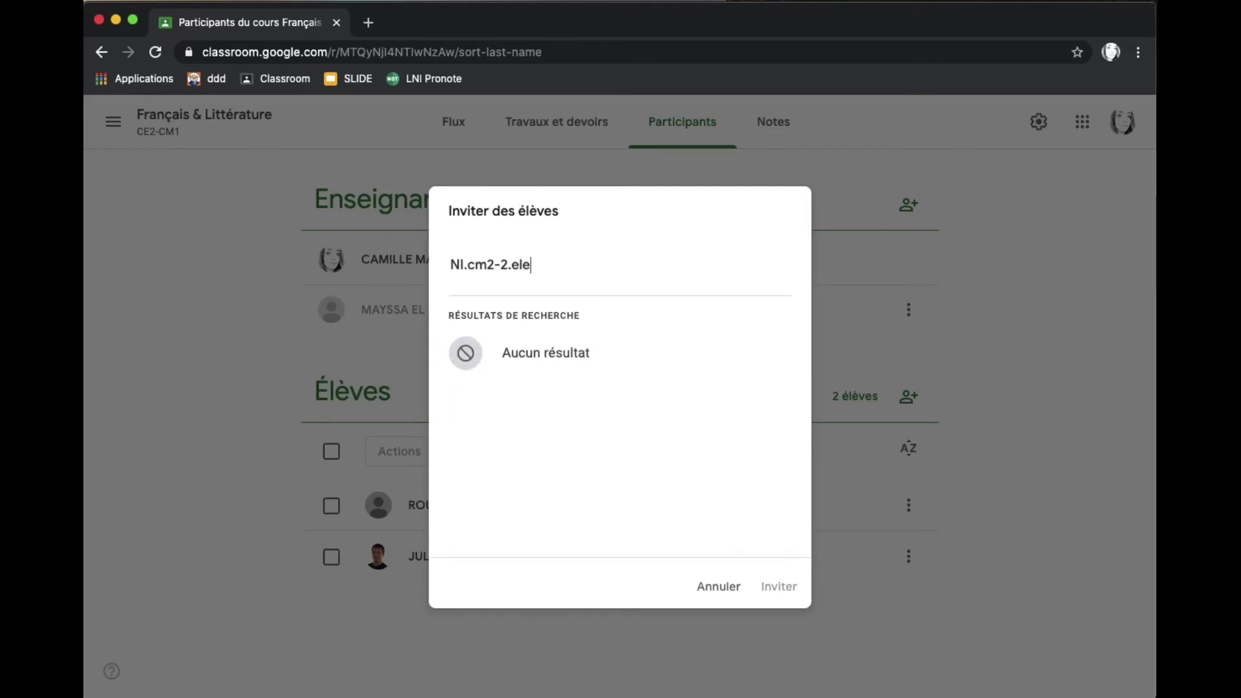
key(BackSpace)
text(v)
key(BackSpace)
text(ves)
key(BackSpace)
key(BackSpace)
key(BackSpace)
key(BackSpace)
key(BackSpace)
key(BackSpace)
key(BackSpace)
key(BackSpace)
key(BackSpace)
key(BackSpace)
key(BackSpace)
key(BackSpace)
key(BackSpace)
key(BackSpace)
key(BackSpace)
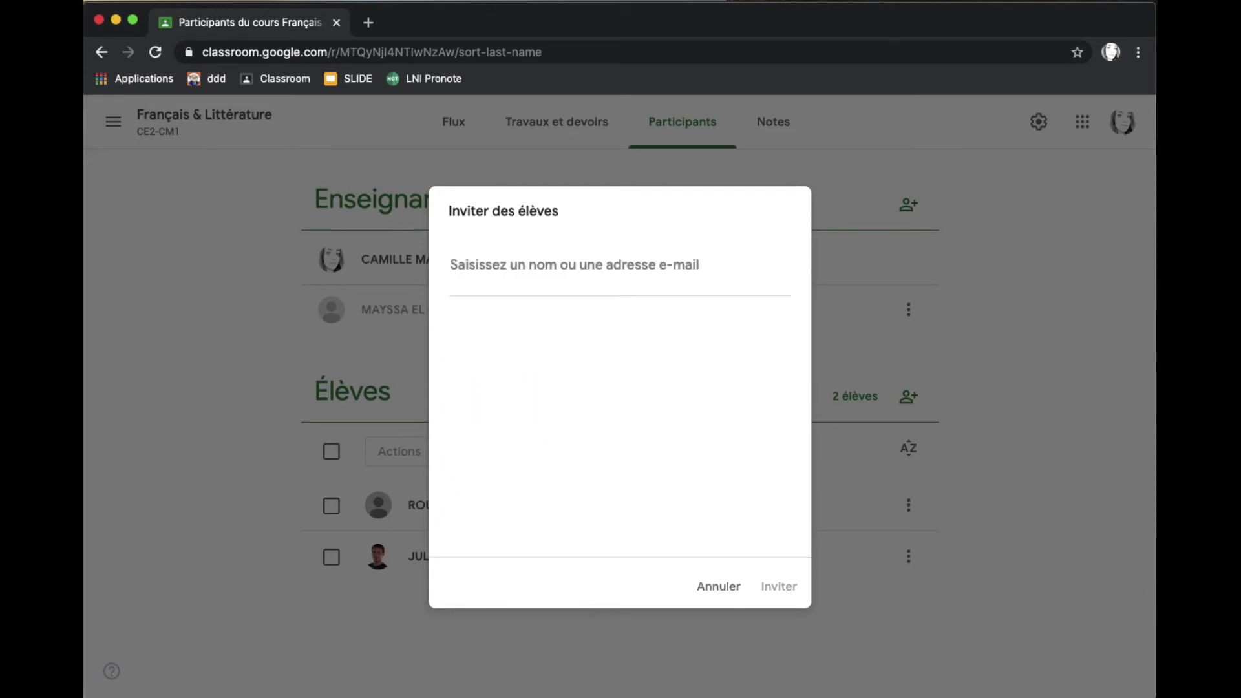
text(ashley)
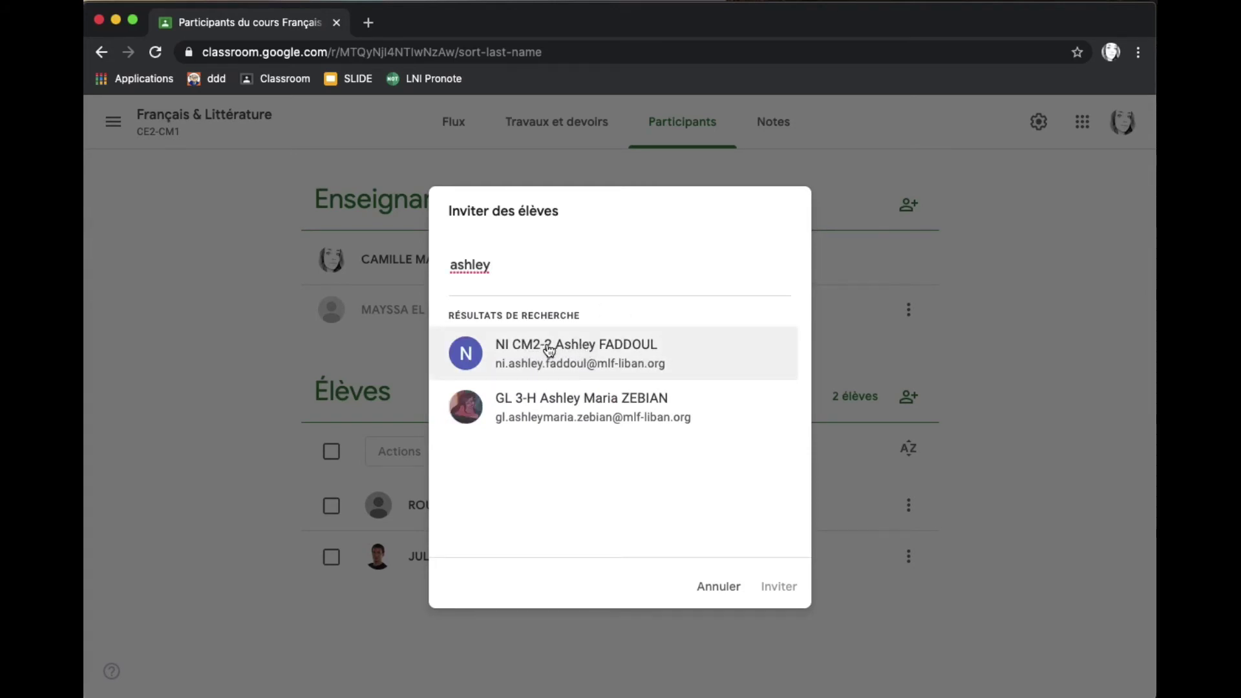
key(BackSpace)
key(BackSpace)
key(BackSpace)
key(BackSpace)
key(BackSpace)
key(BackSpace)
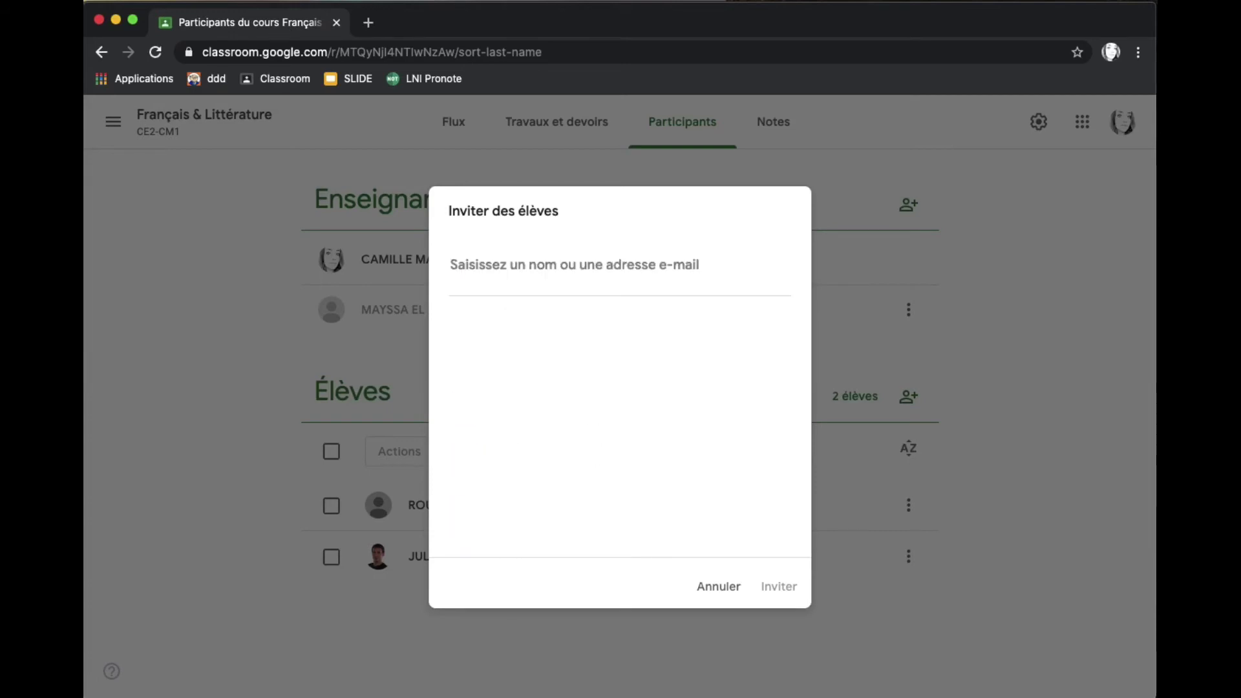
text(cm2-2)
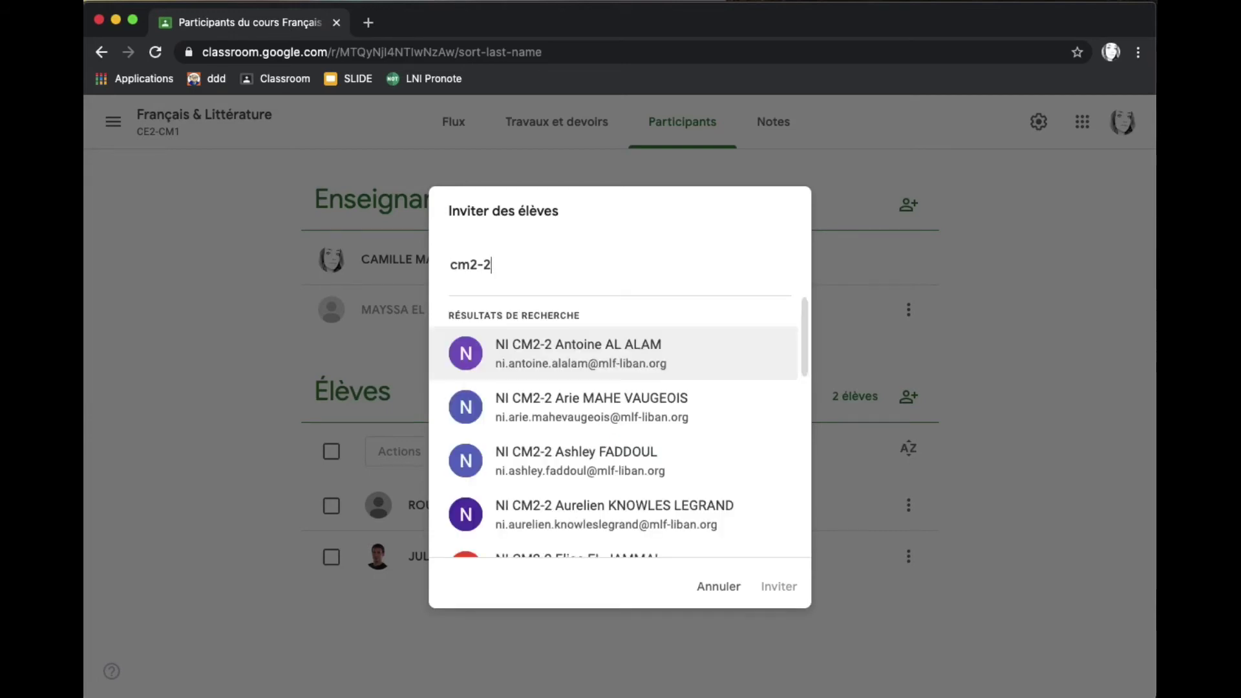
text( ni)
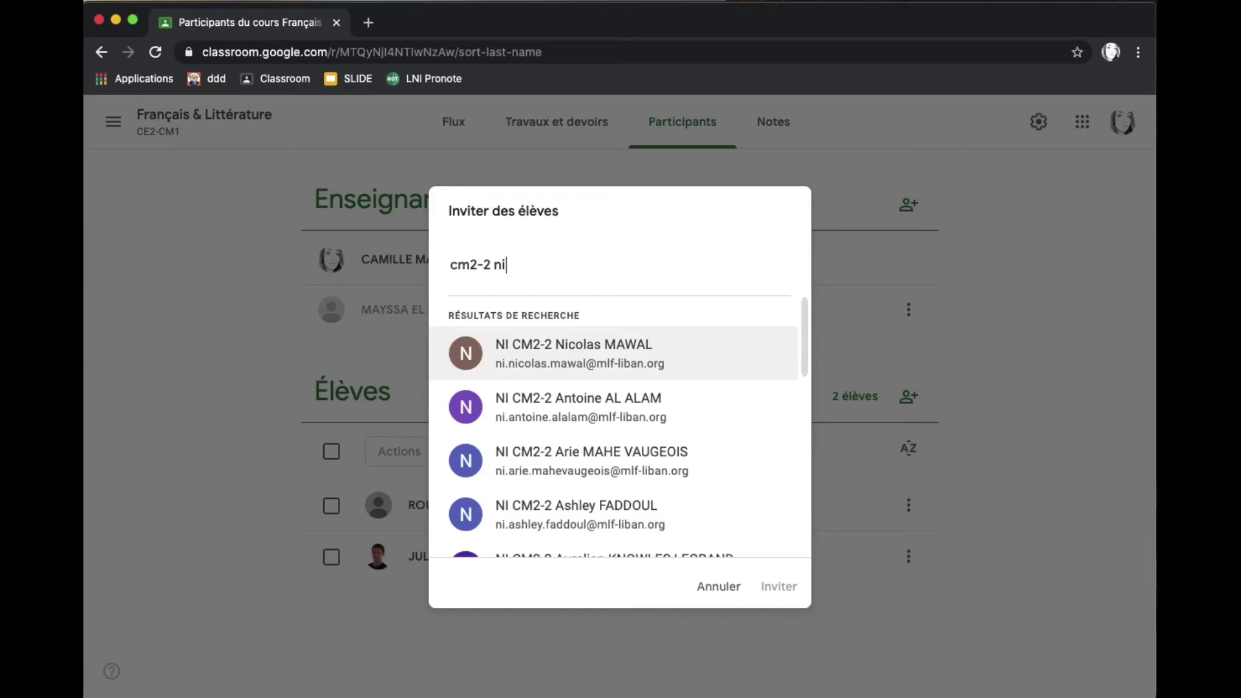
scroll(598, 355, down, 1)
scroll(598, 356, up, 1)
key(BackSpace)
key(BackSpace)
key(BackSpace)
key(BackSpace)
key(BackSpace)
key(BackSpace)
key(BackSpace)
key(BackSpace)
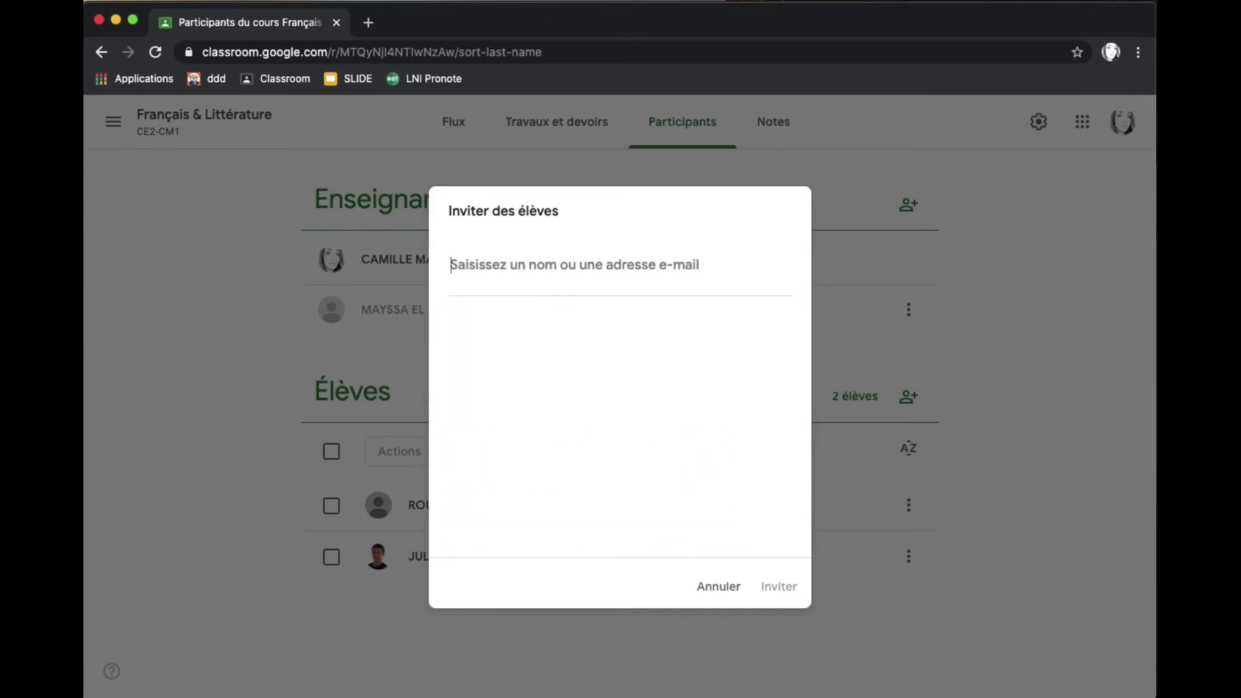
text(NI.)
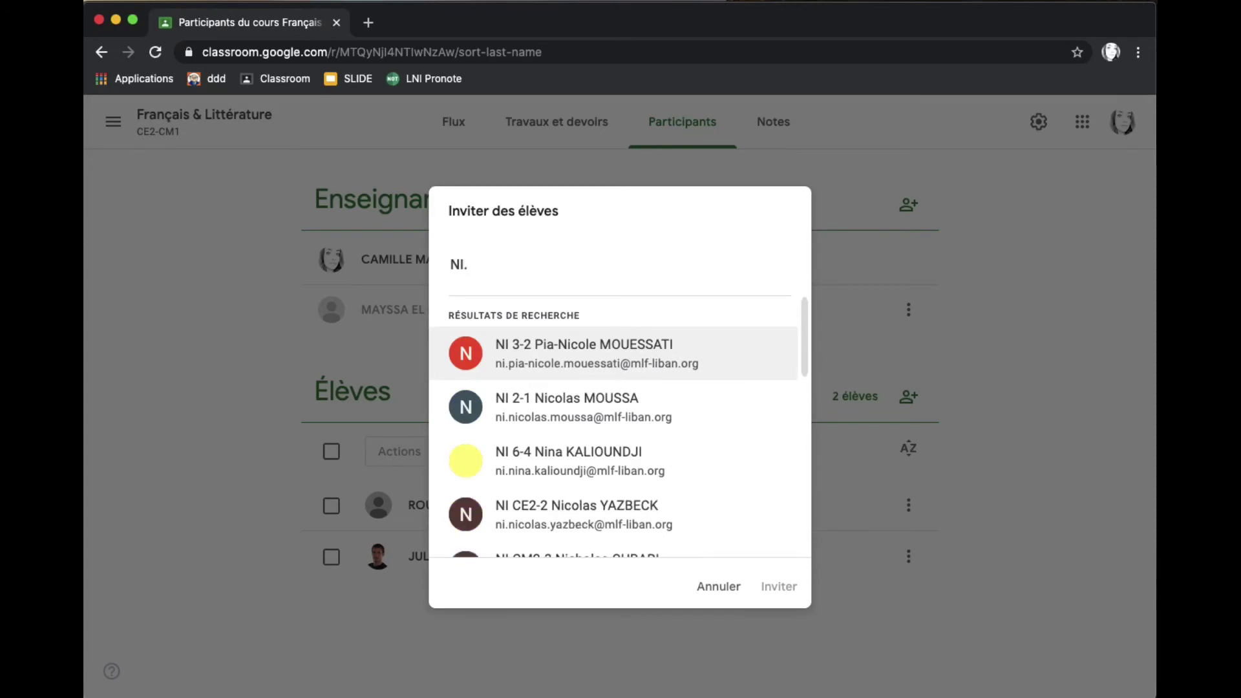
text(6-)
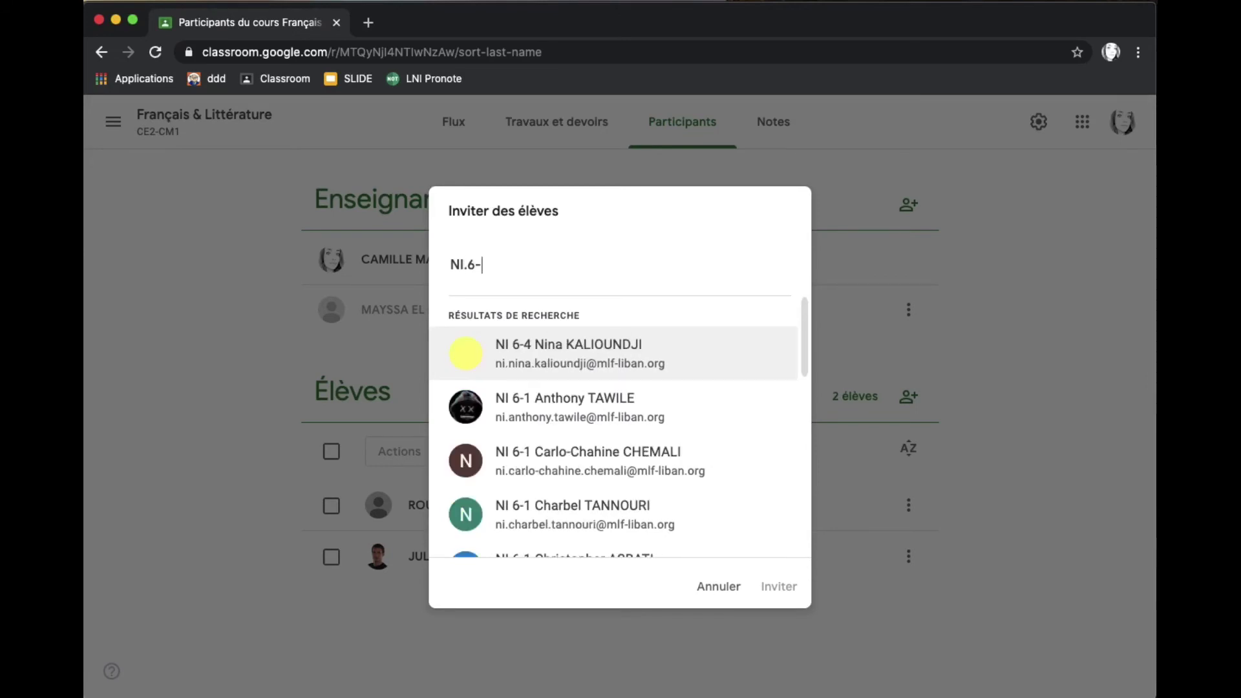
text(1.ele)
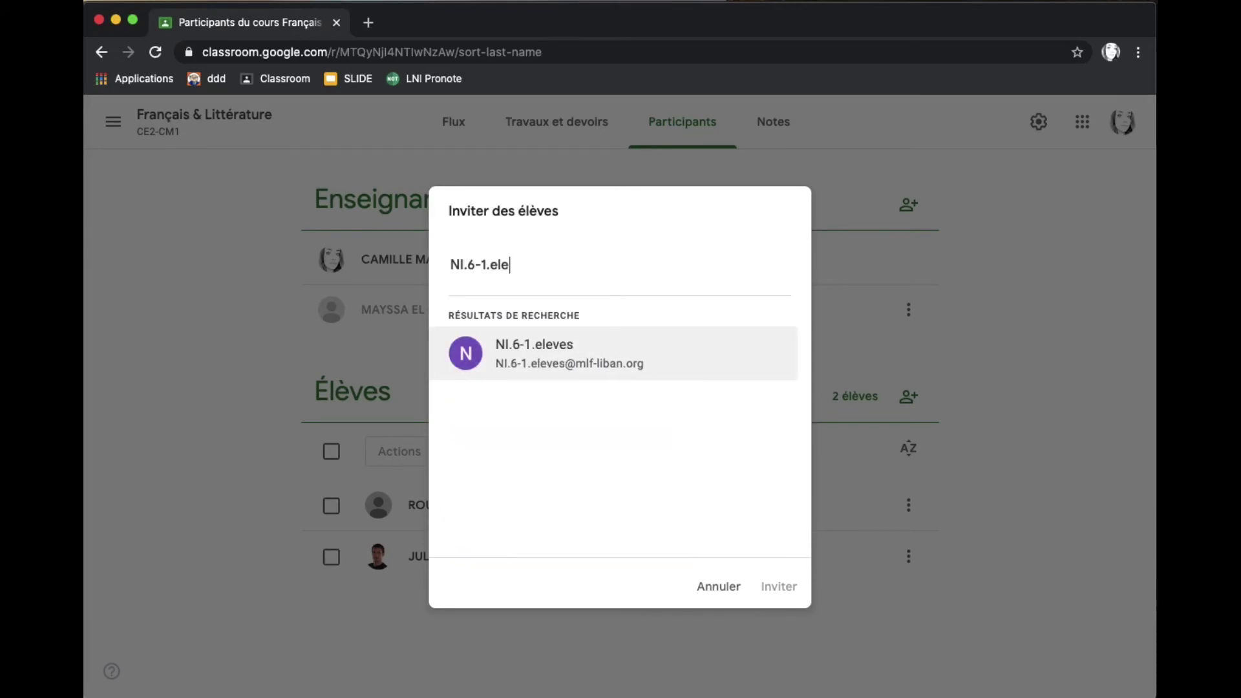
text(v)
key(BackSpace)
key(BackSpace)
key(BackSpace)
key(BackSpace)
key(BackSpace)
key(BackSpace)
key(BackSpace)
key(BackSpace)
key(BackSpace)
key(BackSpace)
key(BackSpace)
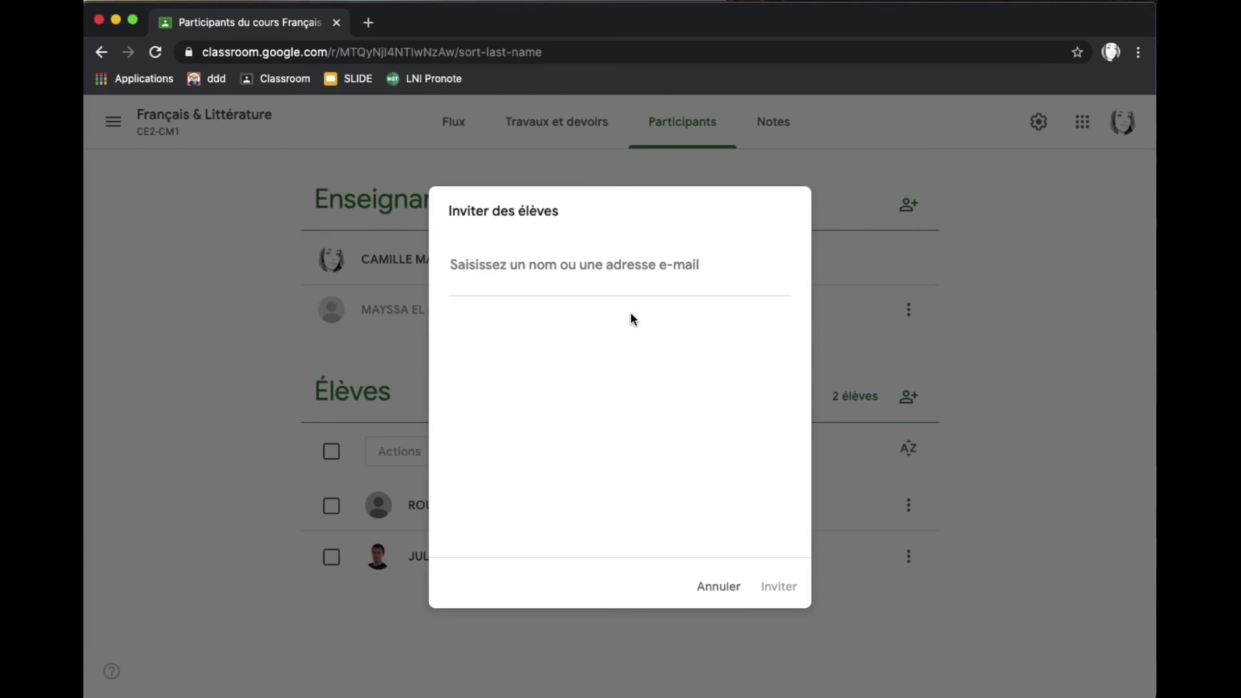
text(ashley)
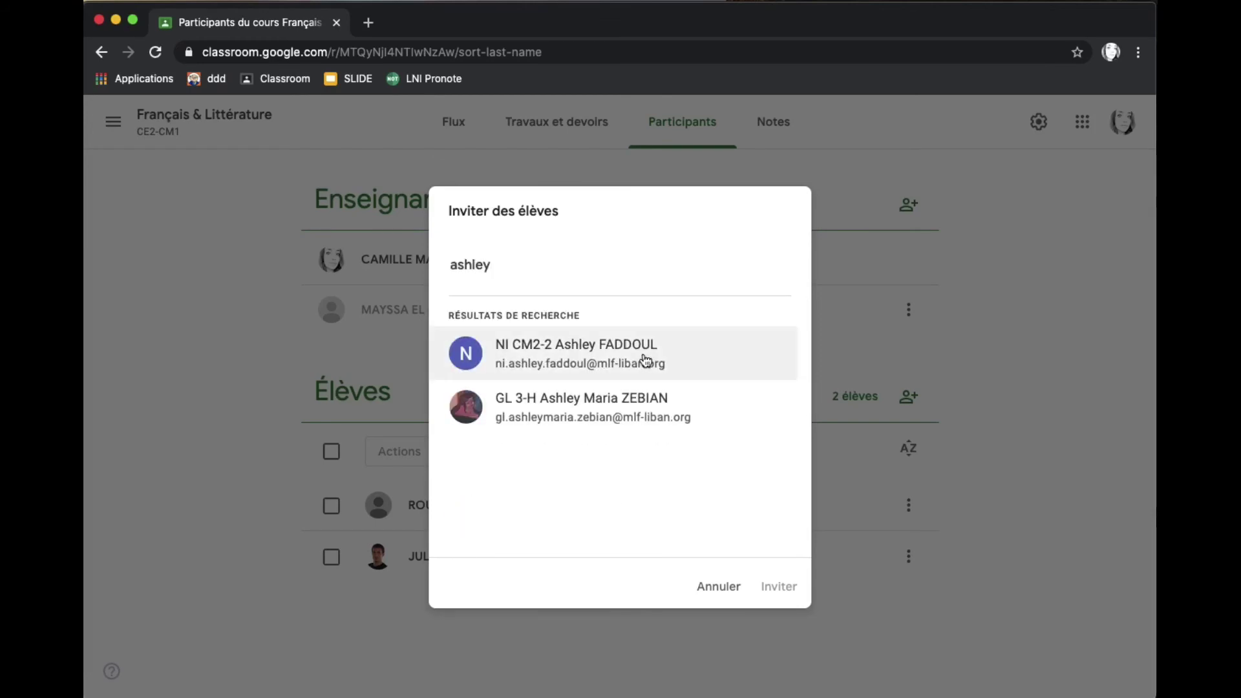
Add the NI CM2-2 student from the results and send the invitation.
click(647, 354)
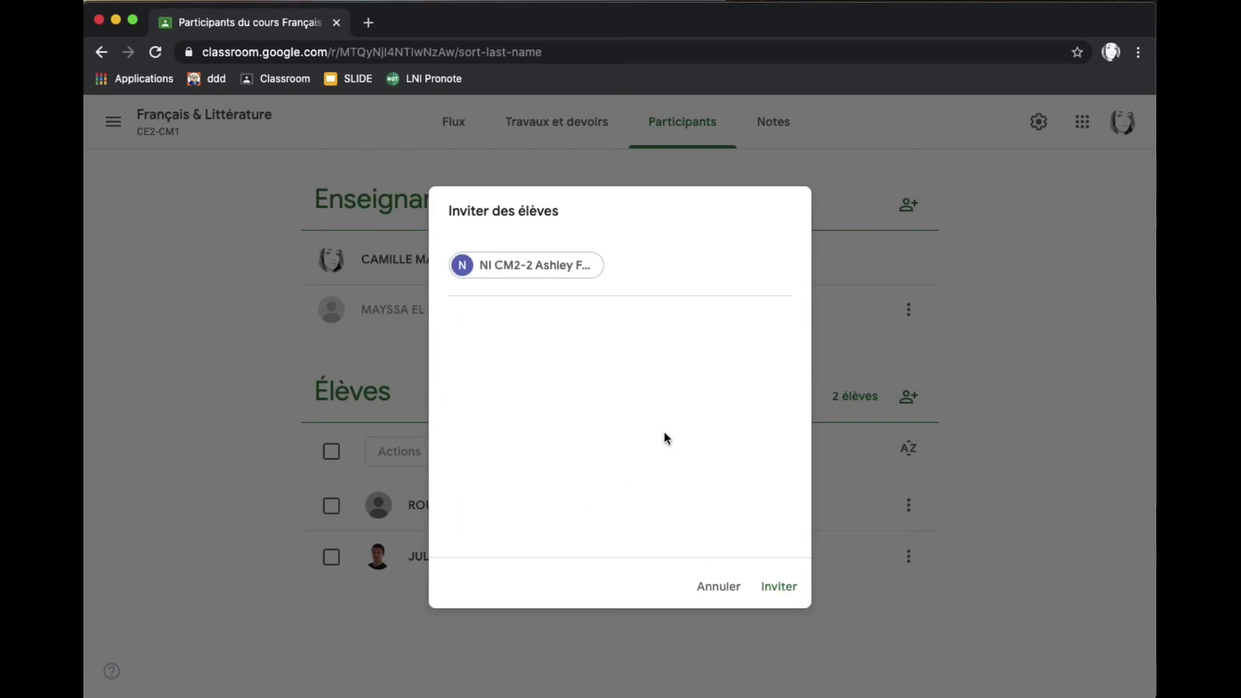
click(779, 588)
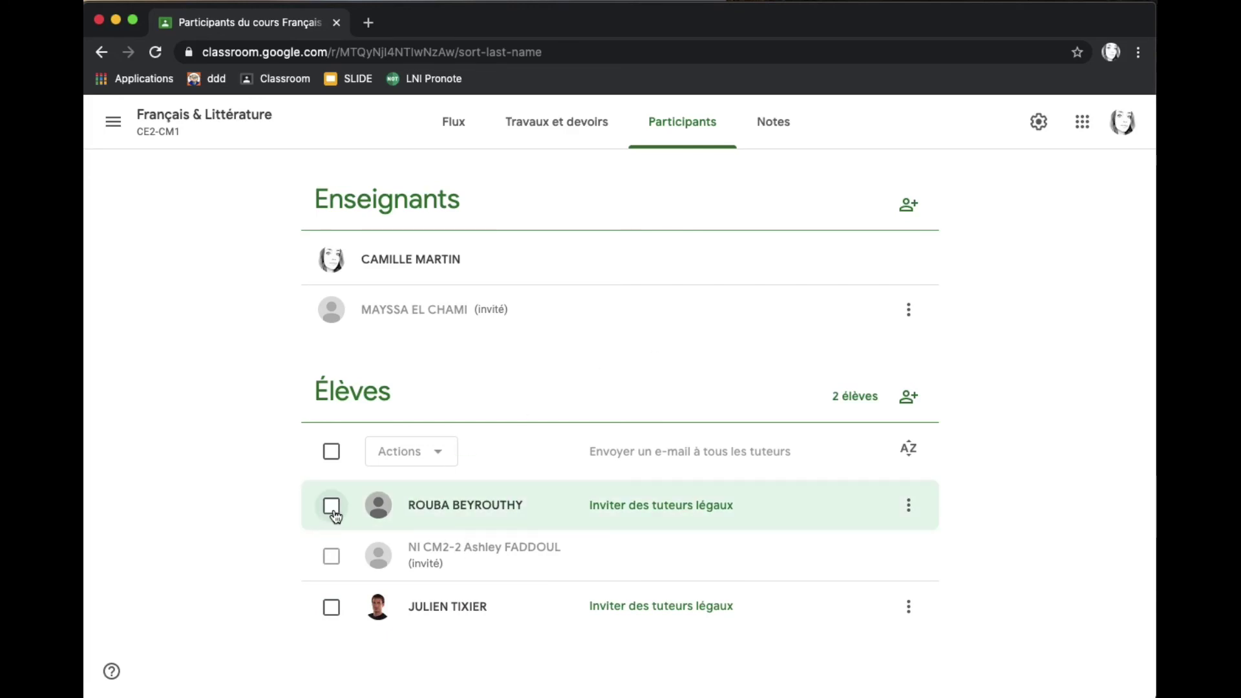
Select the invited NI CM2-2 student and remove them with Actions > Retirer, confirming.
click(331, 556)
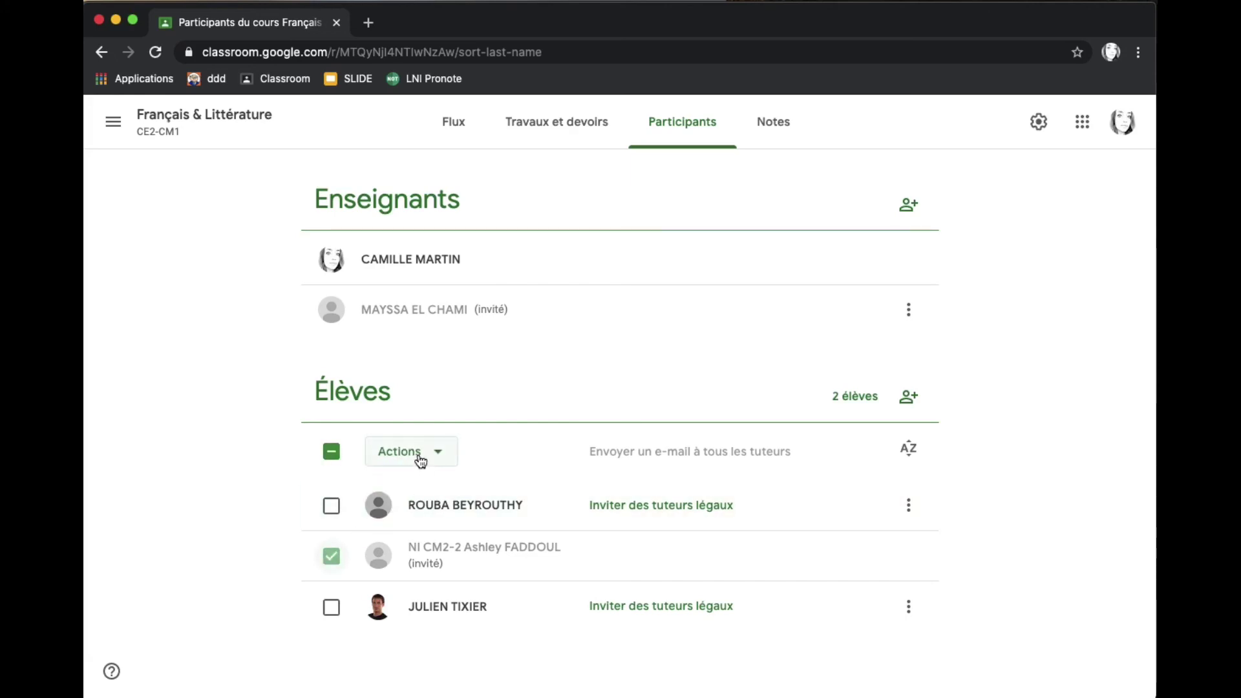
click(420, 459)
click(417, 537)
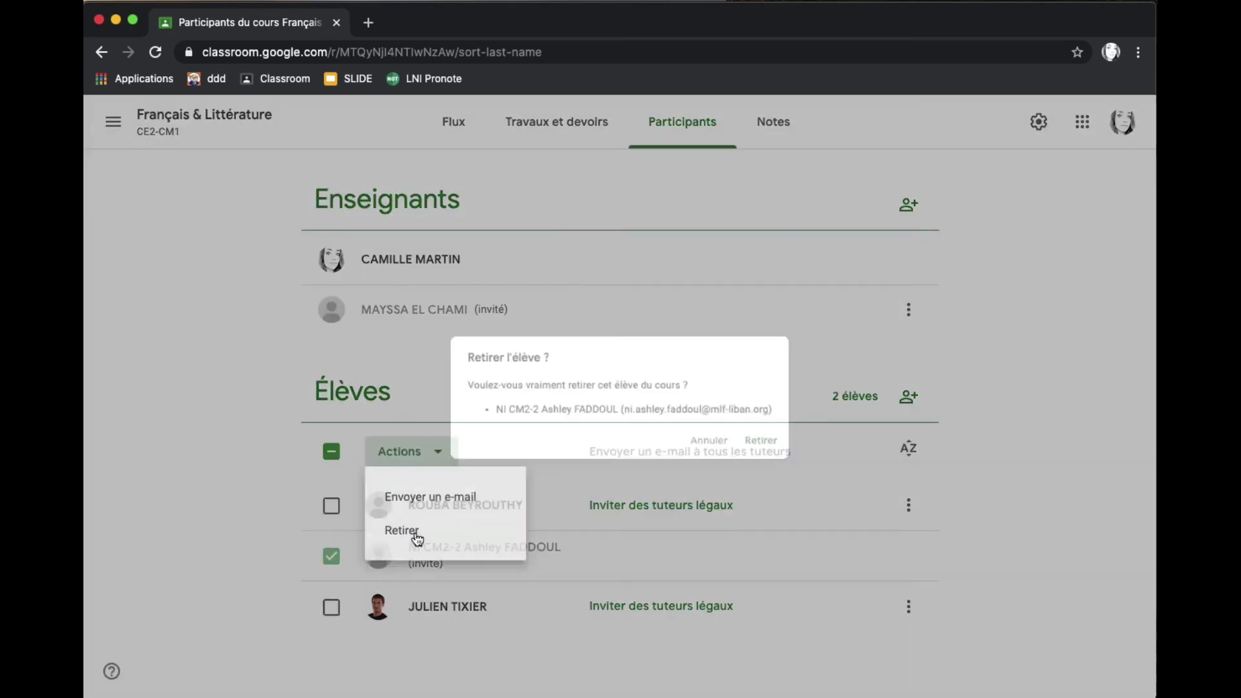
click(776, 453)
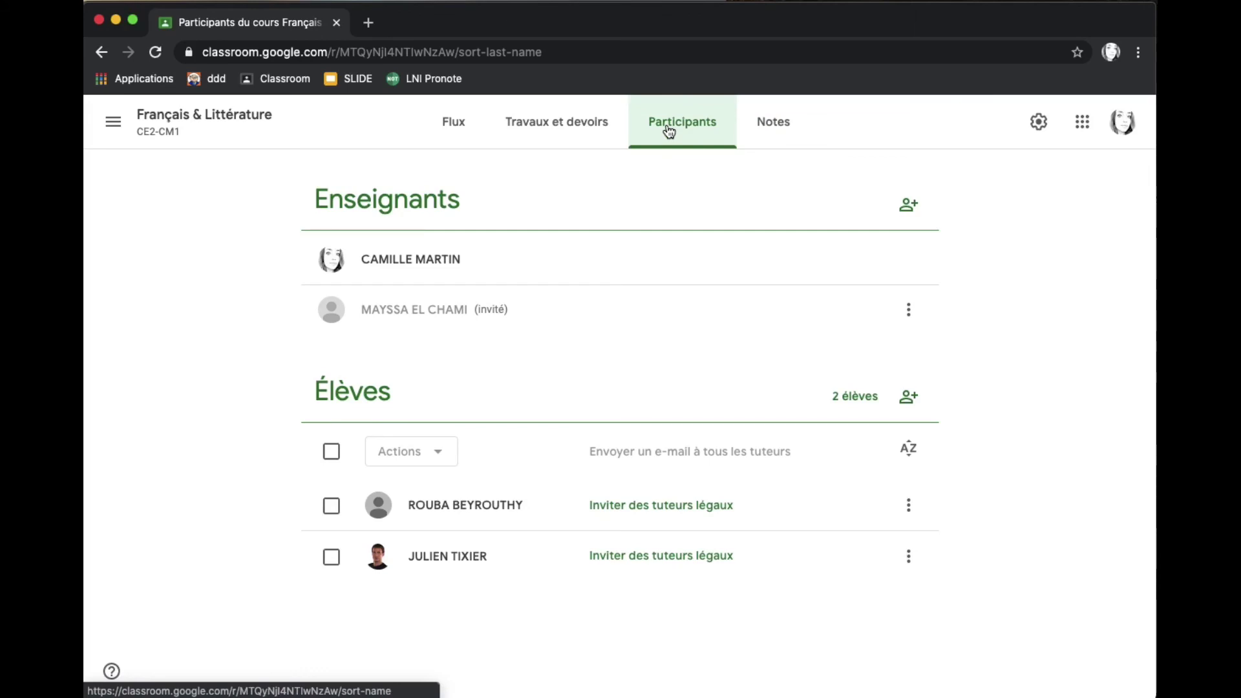
Cancel a student invite, then switch to the Mathématiques class and open its Participants tab.
click(893, 402)
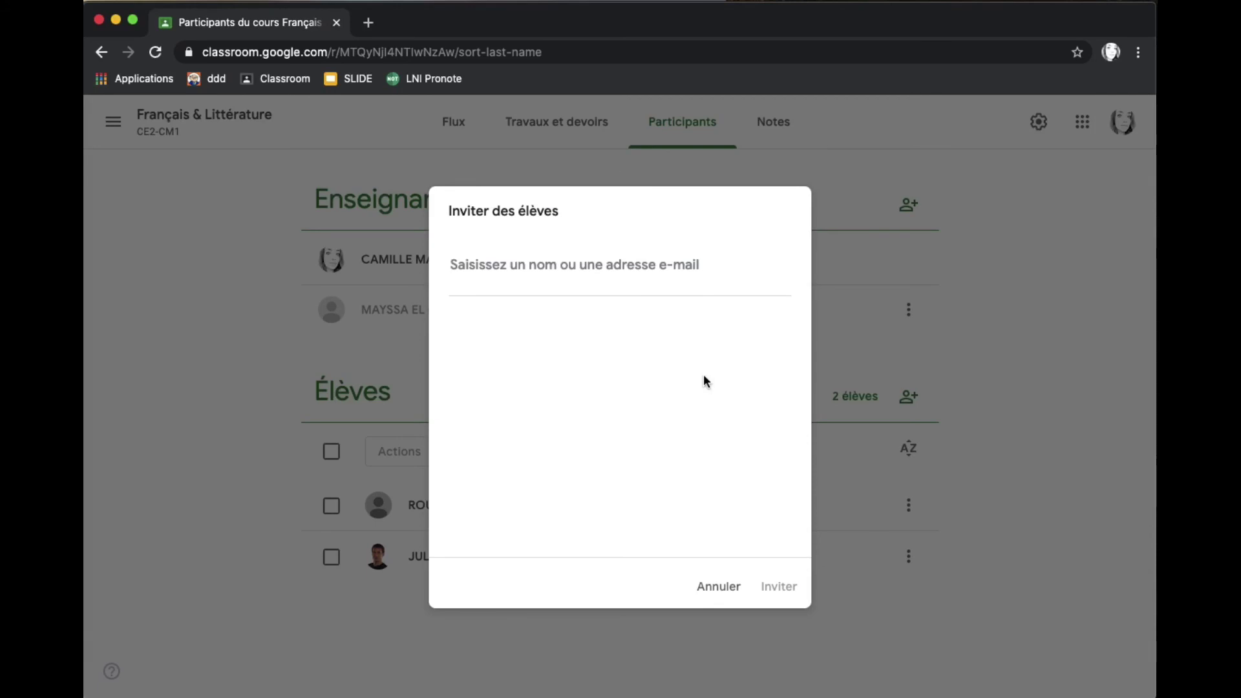
click(711, 594)
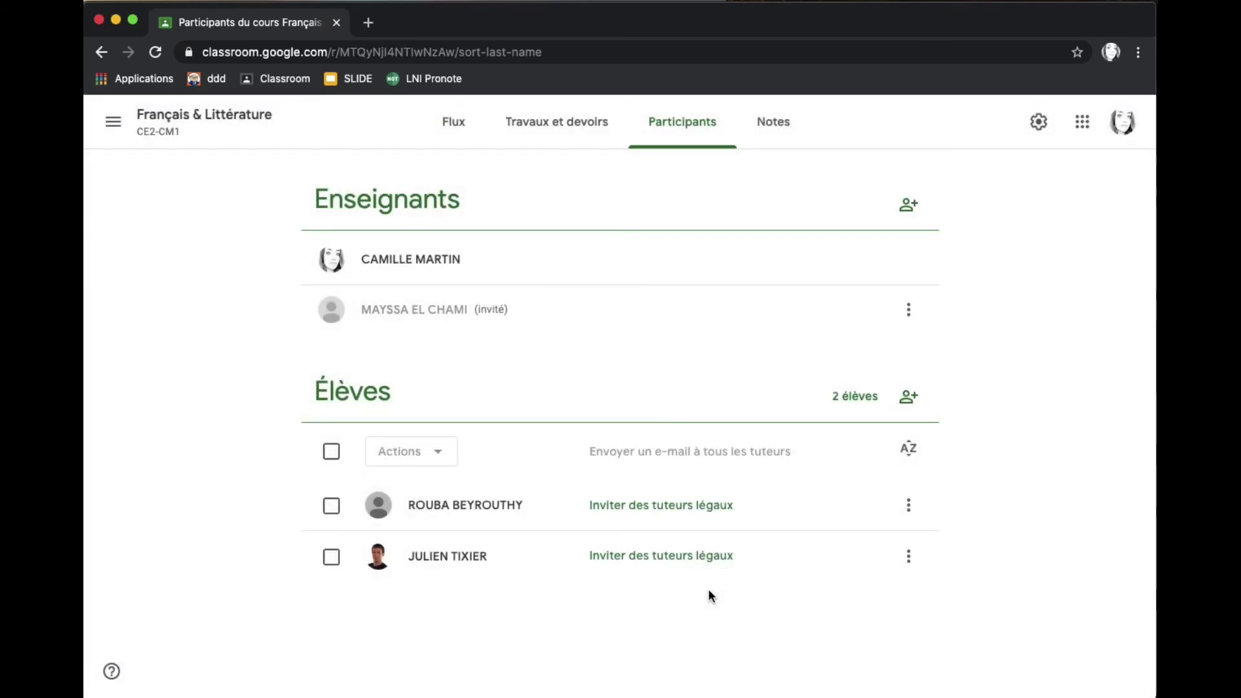
click(113, 121)
click(222, 378)
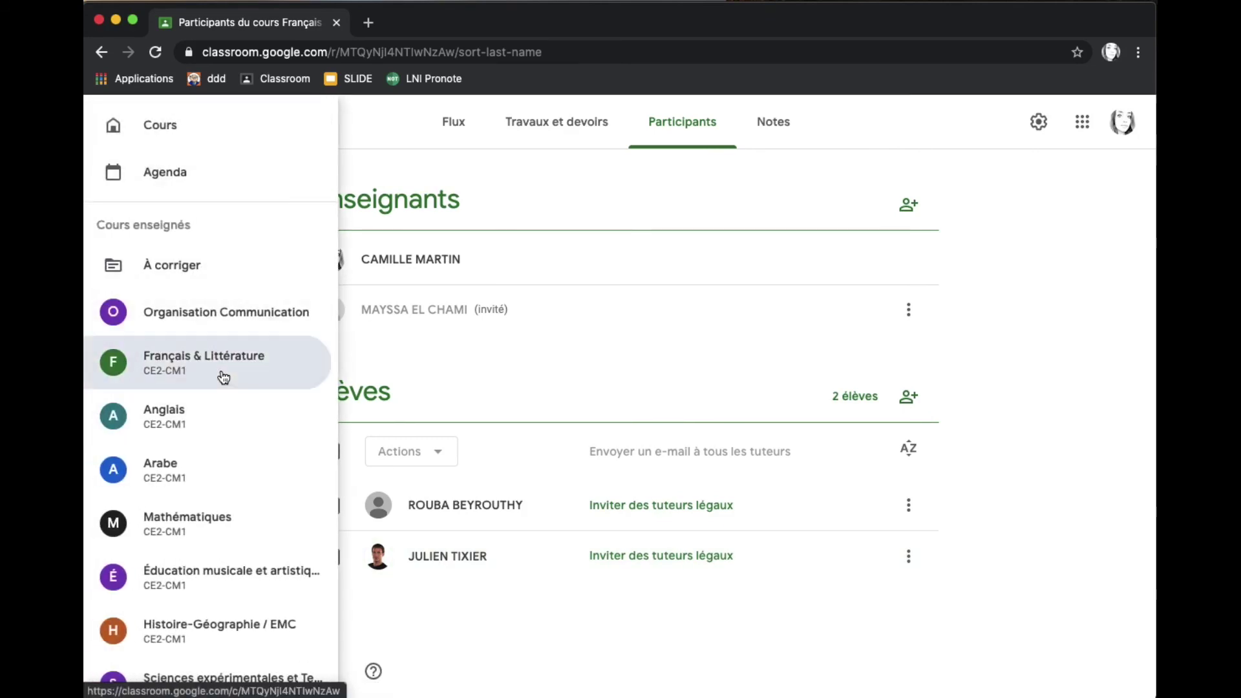
click(113, 121)
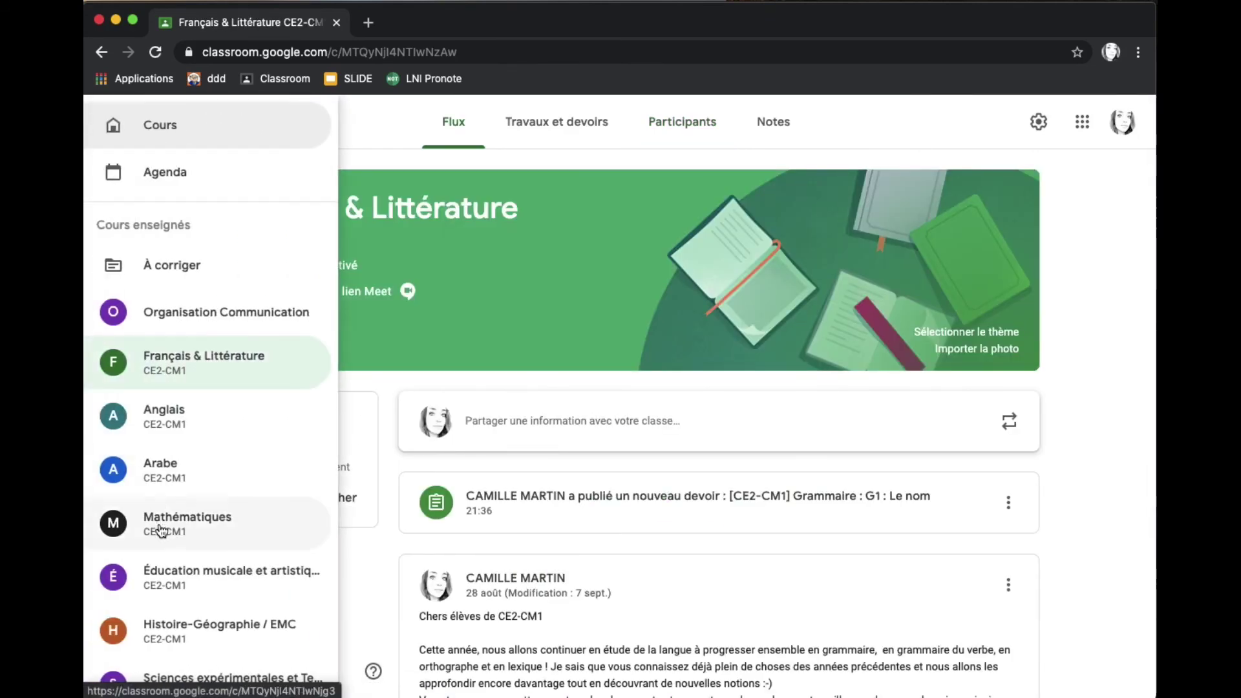
click(170, 538)
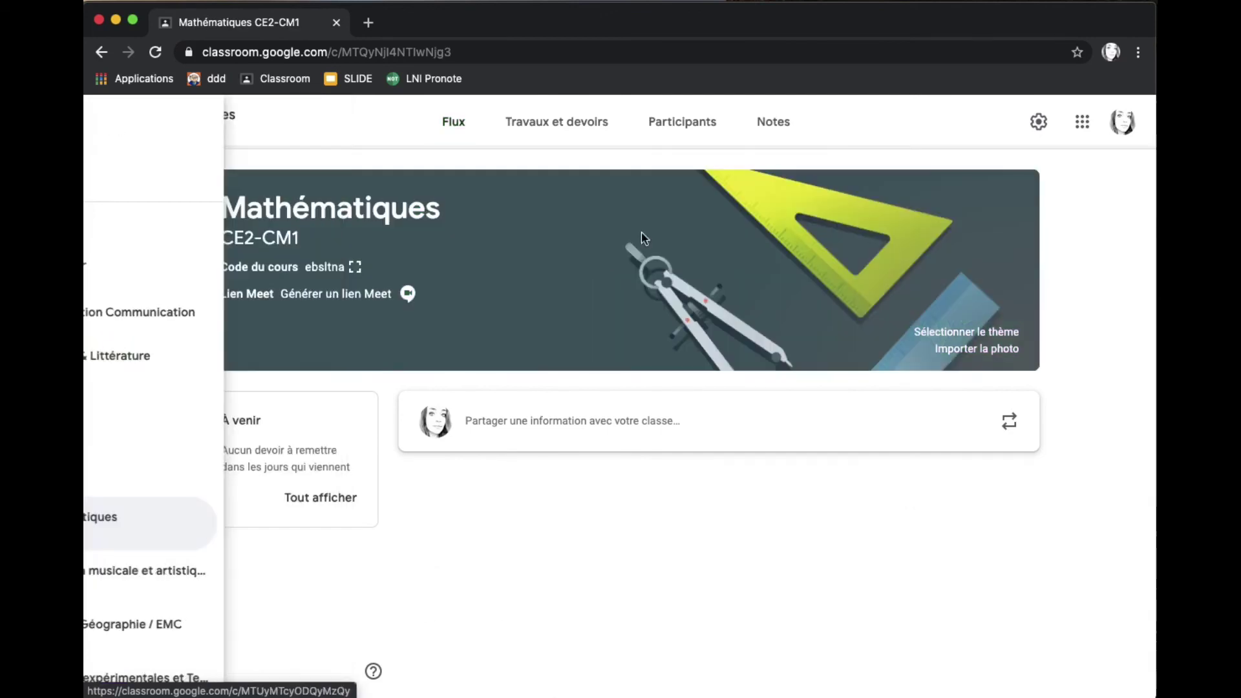
click(688, 128)
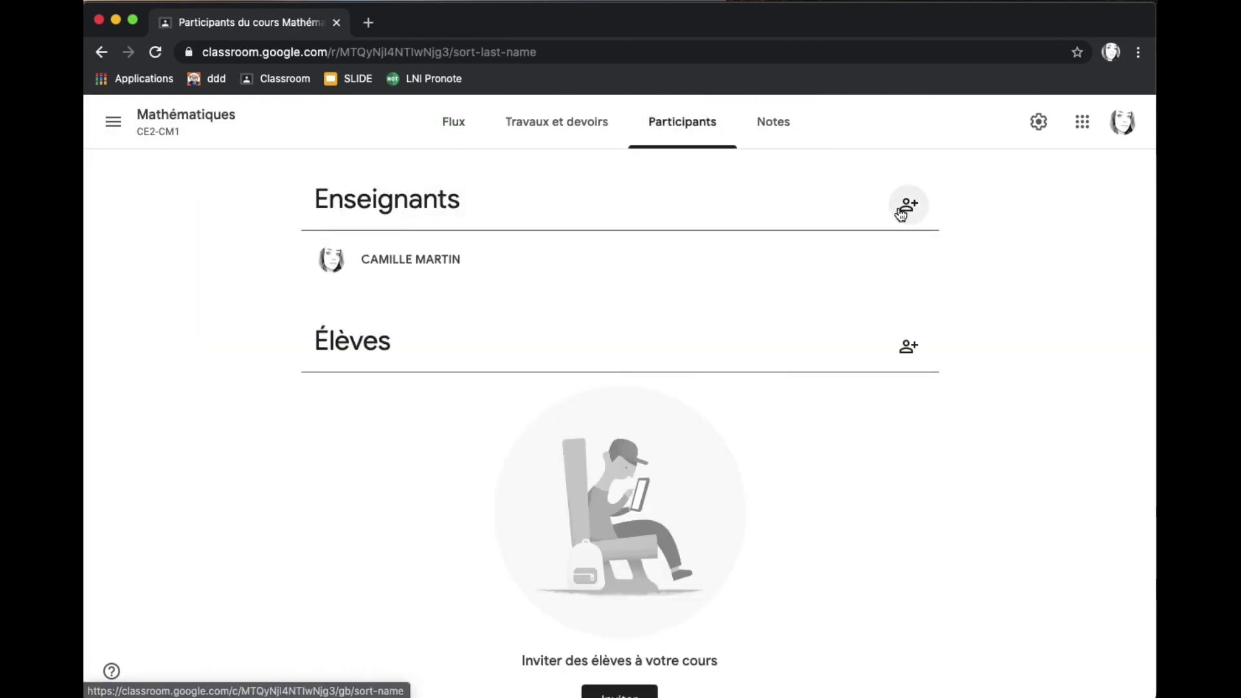